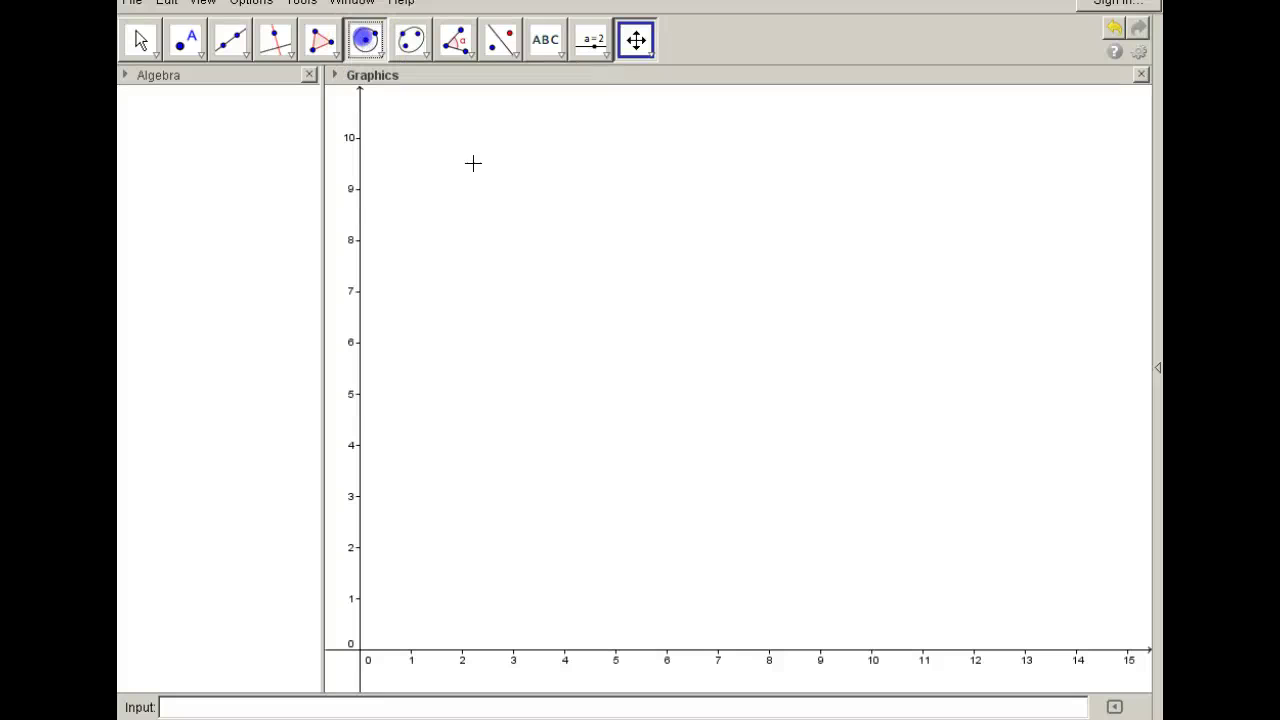
Draw circle c centred at A through point B, then hide B.
click(697, 372)
click(554, 453)
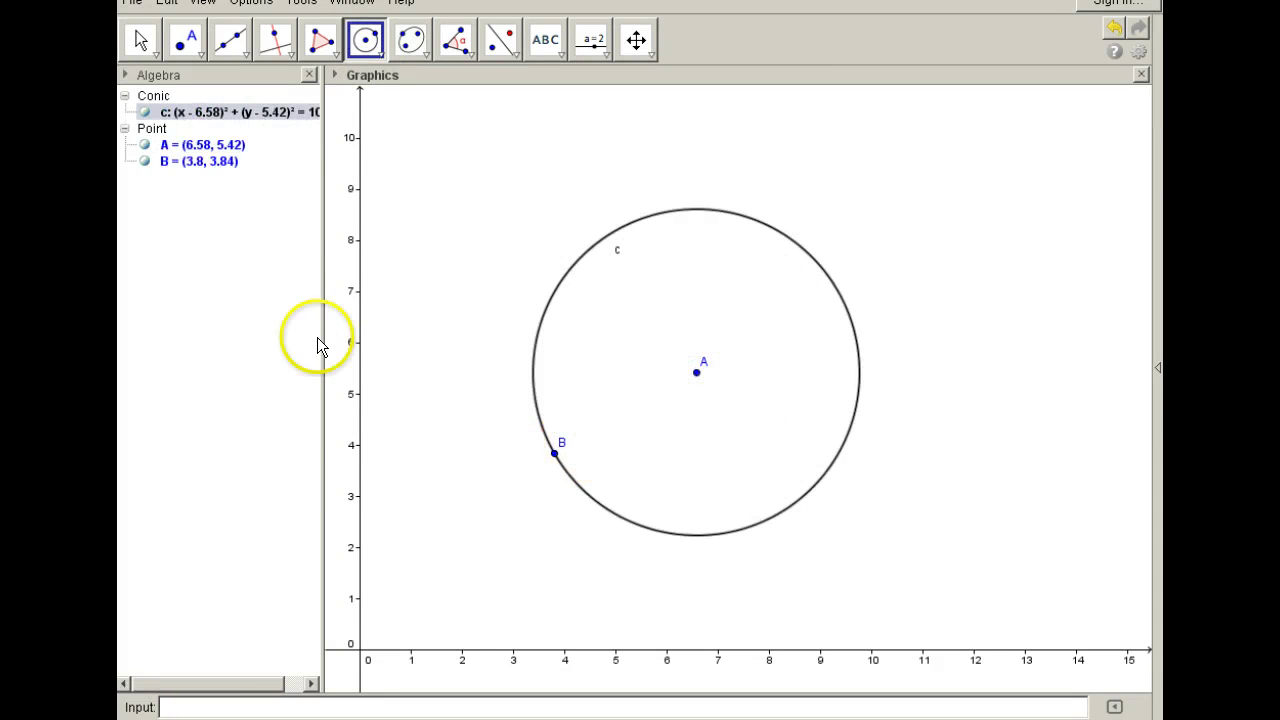
click(144, 163)
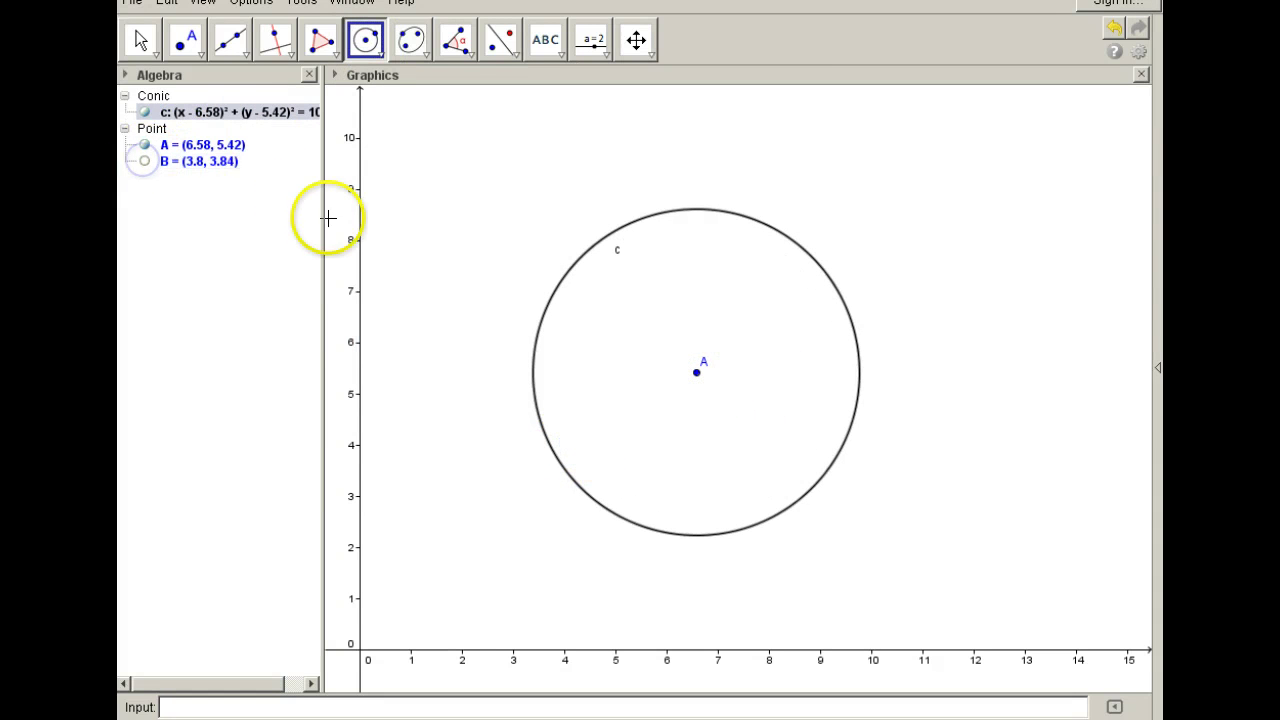
Place four points C, D, E and F on circle c.
click(201, 55)
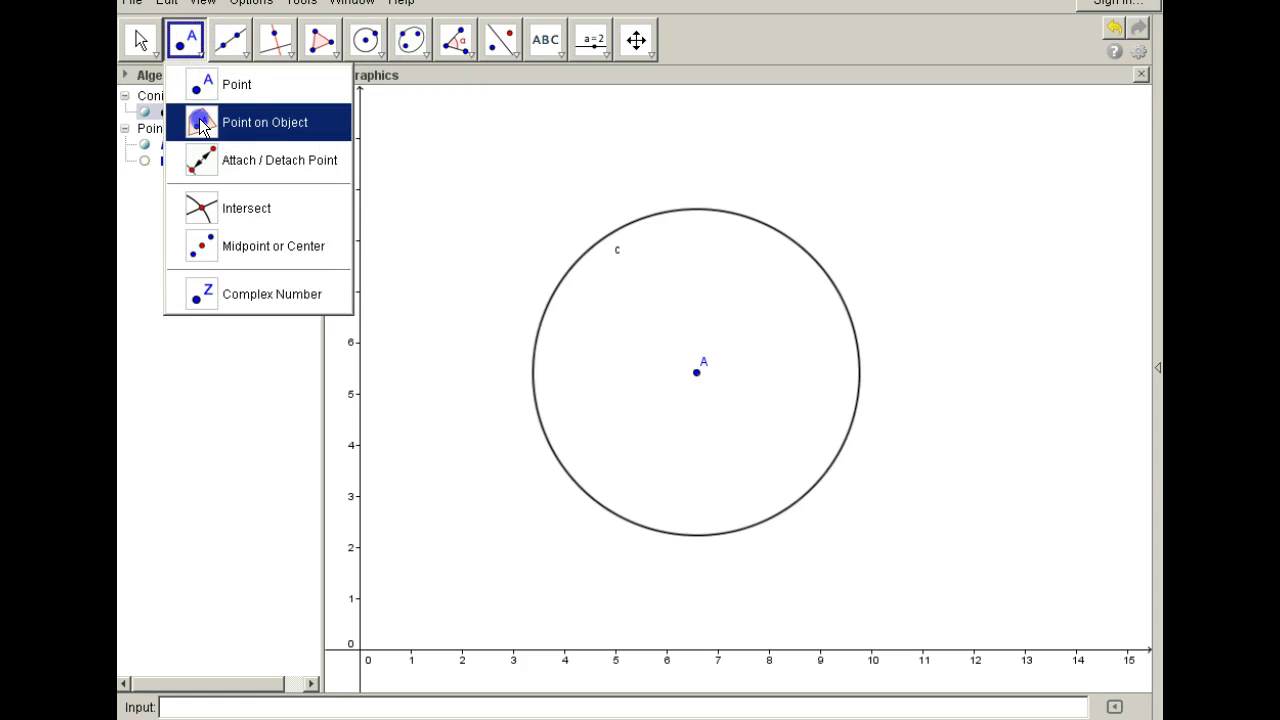
click(201, 122)
click(538, 326)
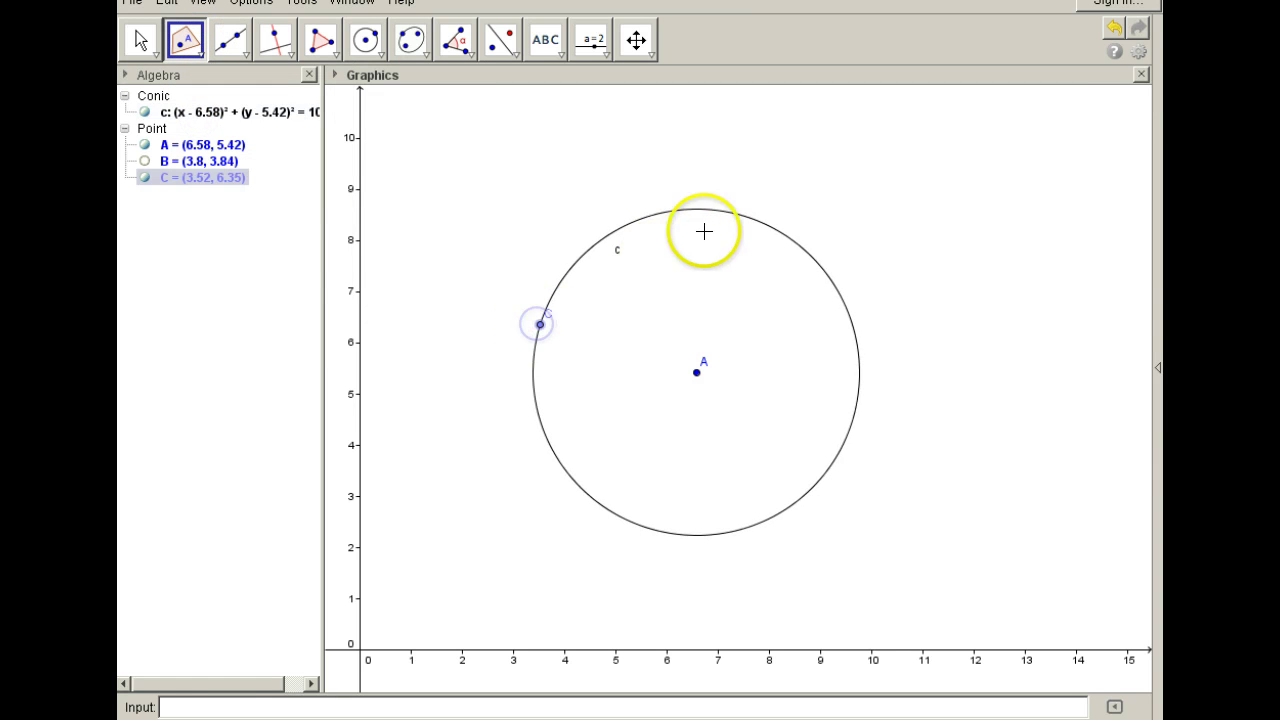
click(756, 219)
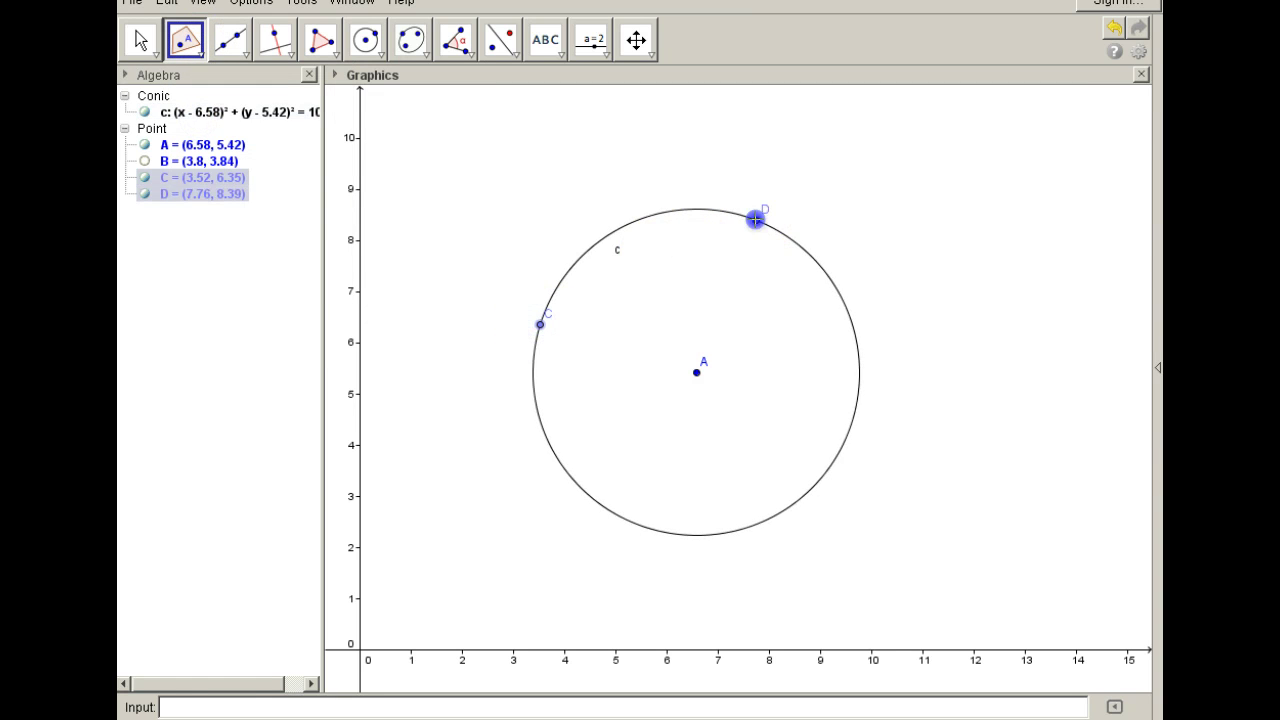
click(856, 407)
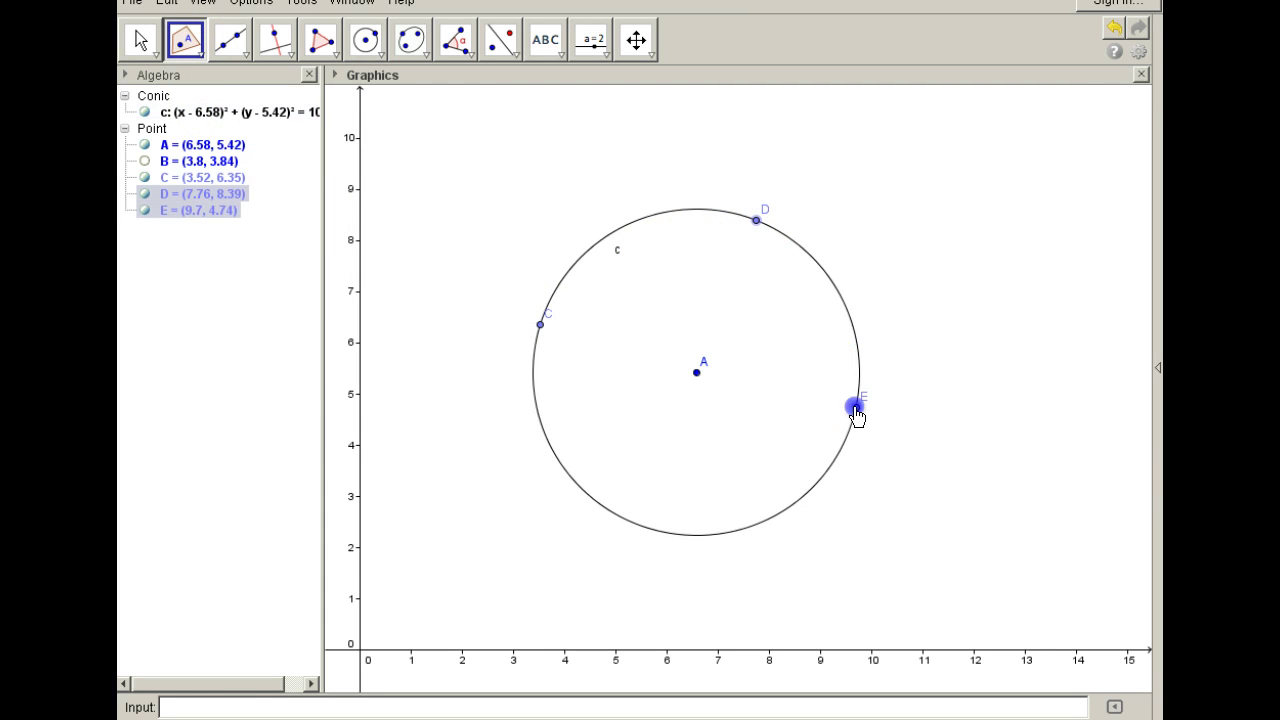
click(741, 530)
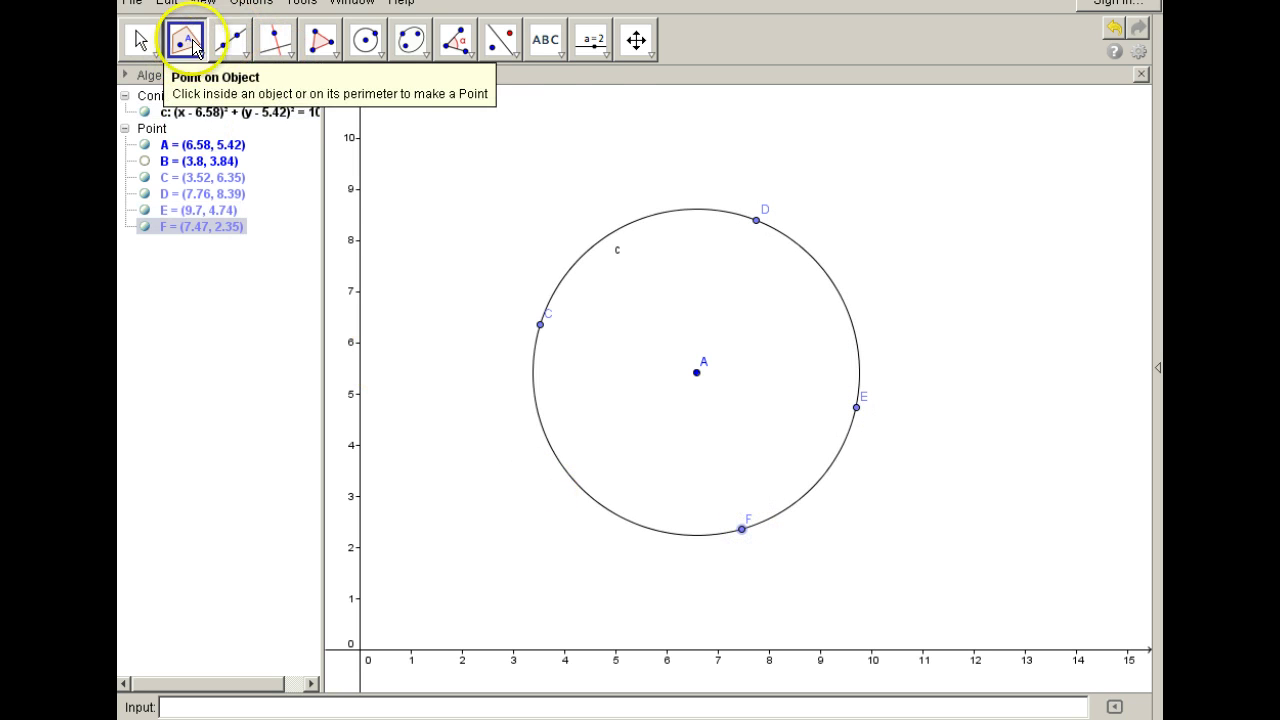
click(320, 40)
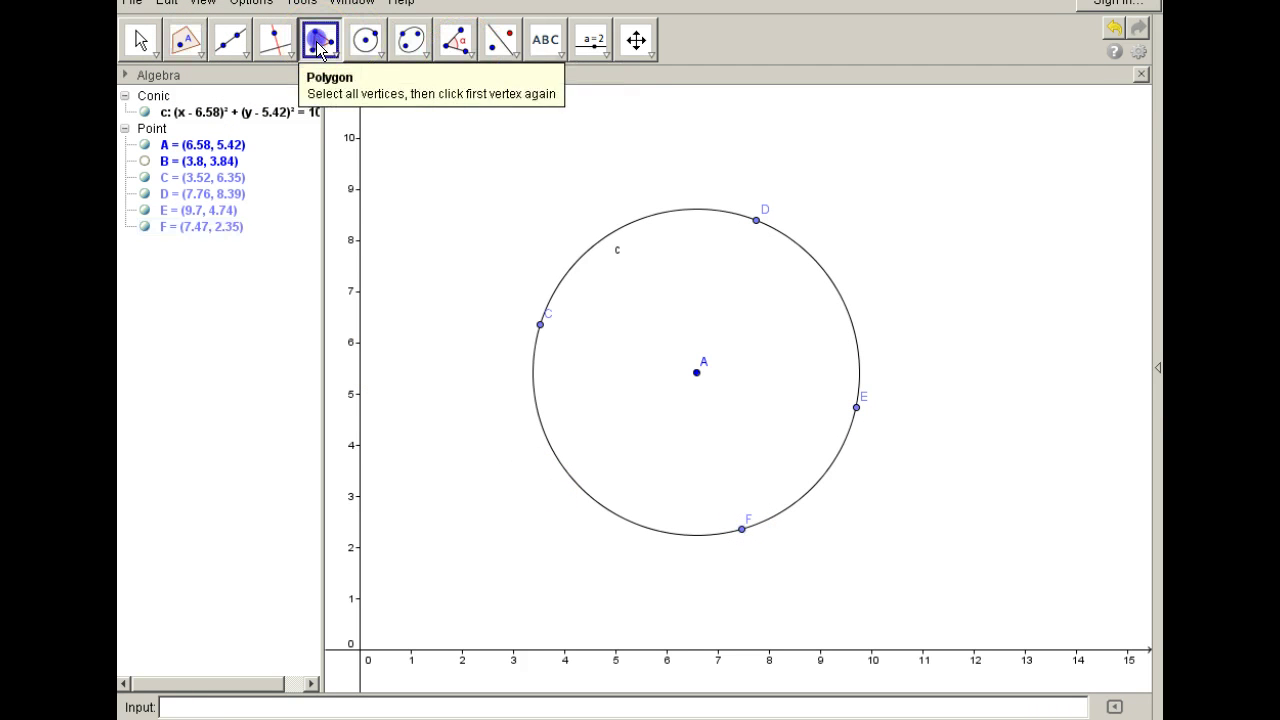
Connect C, D, E, F and back to C to form quadrilateral poly1.
click(537, 327)
click(756, 220)
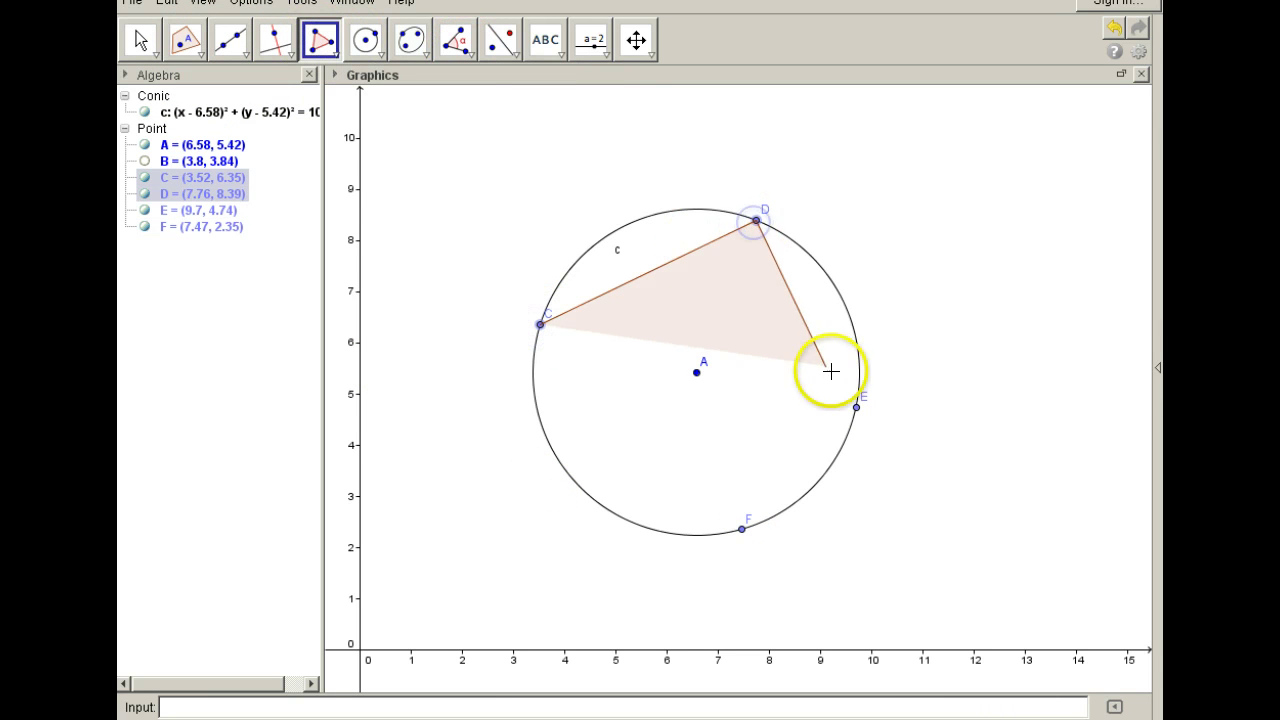
click(856, 410)
click(742, 529)
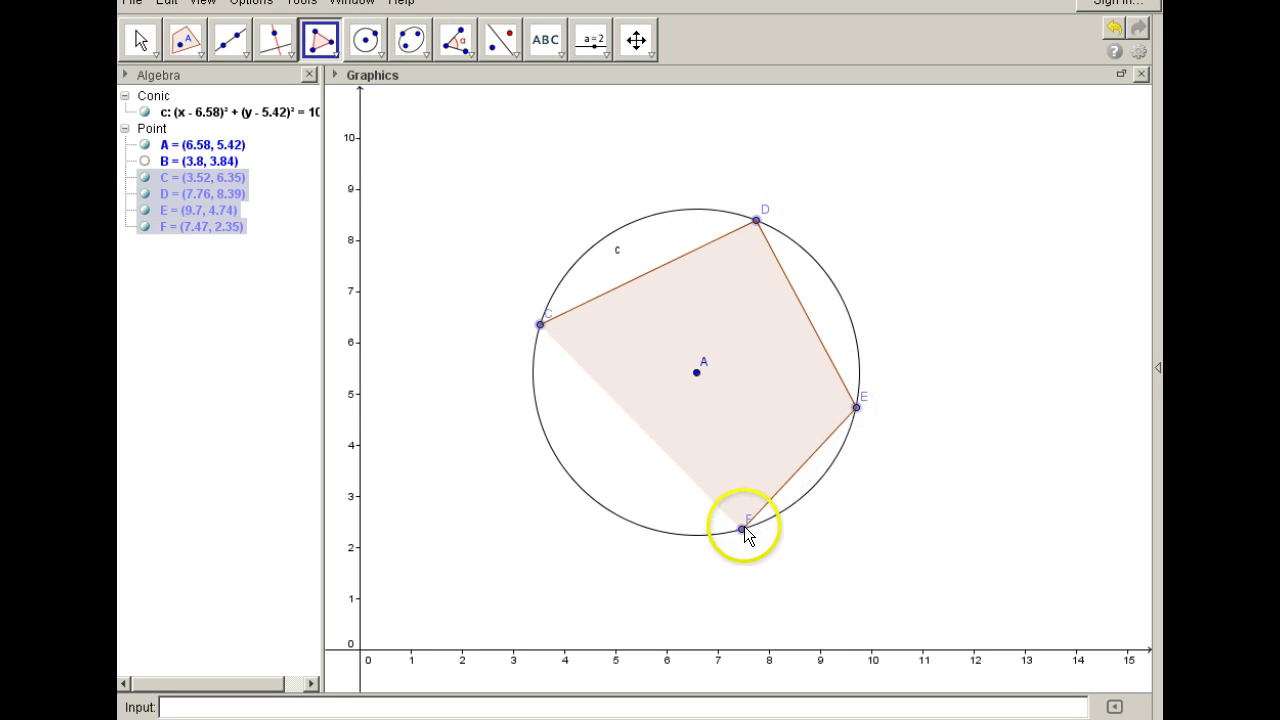
click(540, 325)
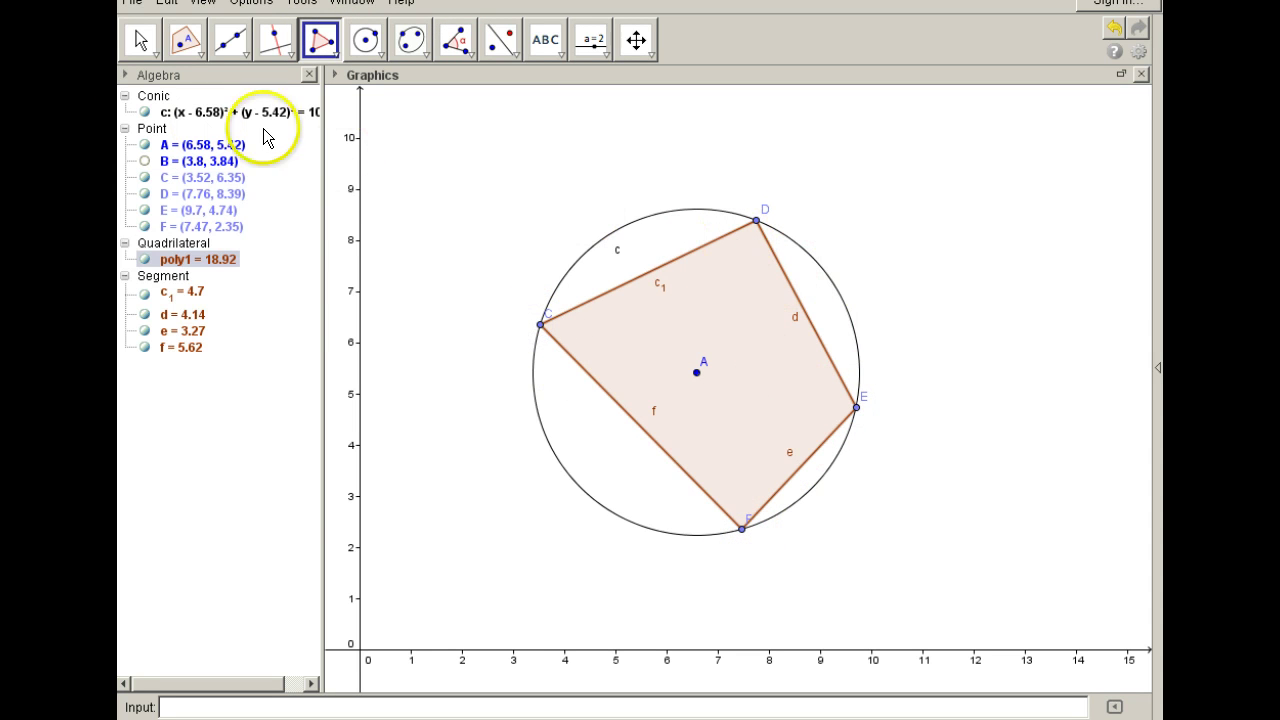
click(140, 40)
Drag C, D, E and F along circle c until poly1 is nearly square with area 20.01.
click(540, 327)
mouse_move(540, 327)
mouse_down()
mouse_move(537, 368)
mouse_move(509, 320)
mouse_move(540, 254)
mouse_move(530, 331)
mouse_up()
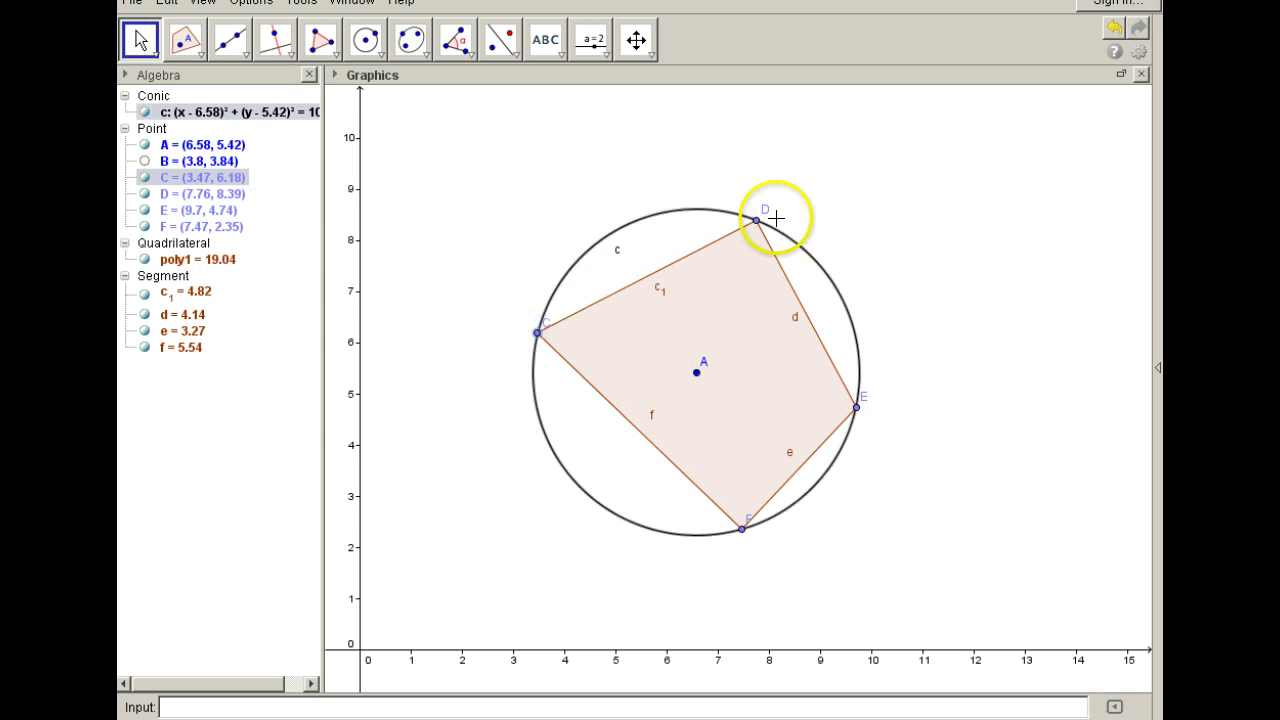
drag(757, 220, 822, 267)
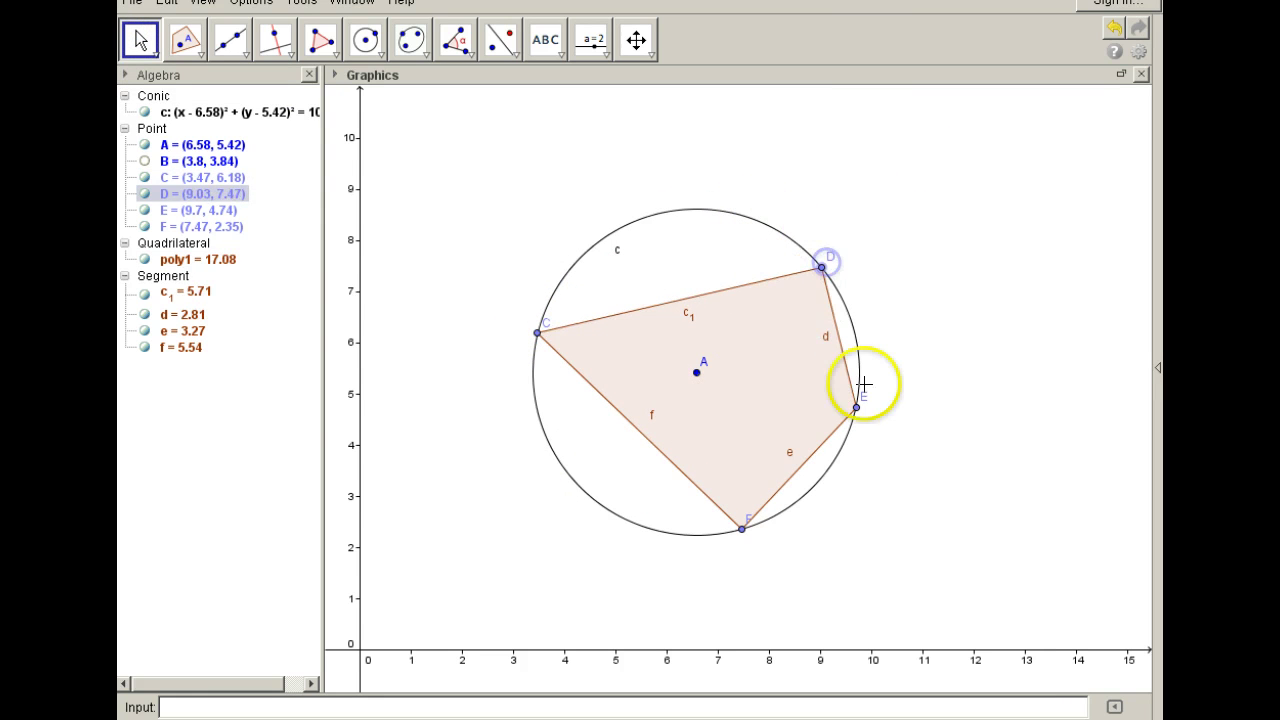
drag(857, 407, 859, 381)
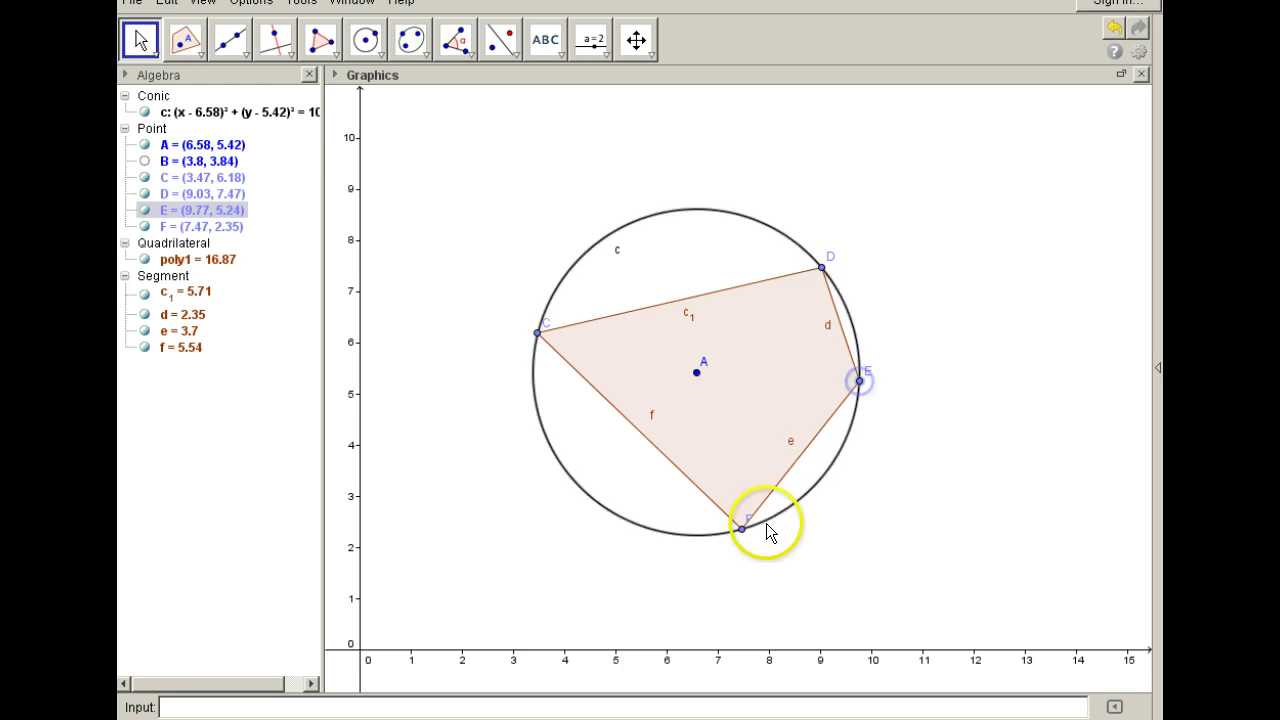
drag(743, 529, 624, 519)
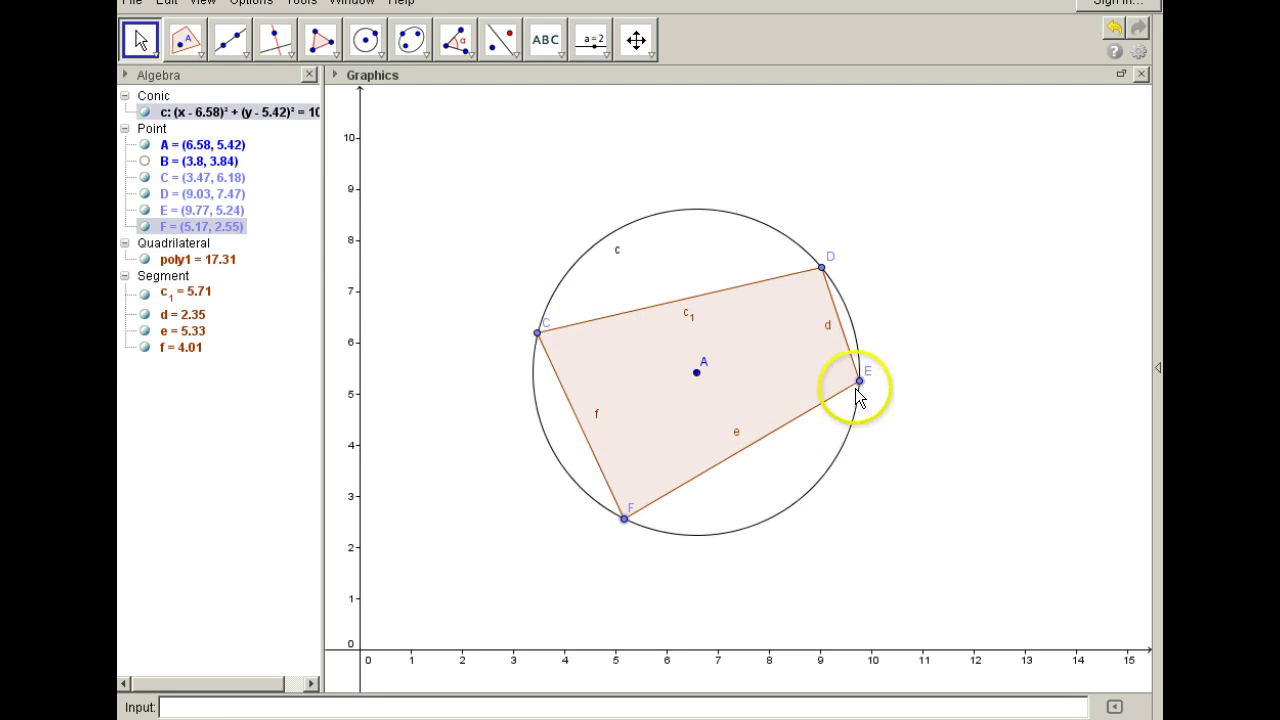
drag(858, 379, 877, 469)
drag(824, 269, 789, 243)
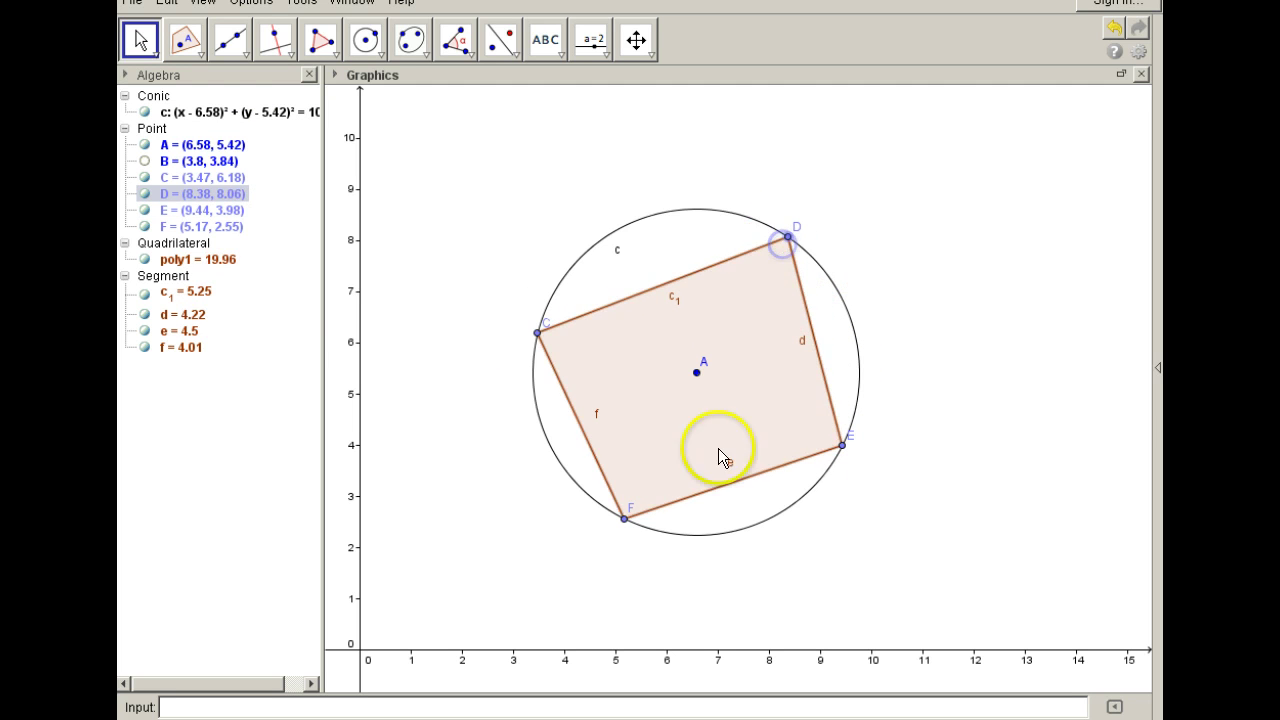
mouse_move(624, 518)
mouse_down()
mouse_move(648, 530)
mouse_move(632, 525)
mouse_up()
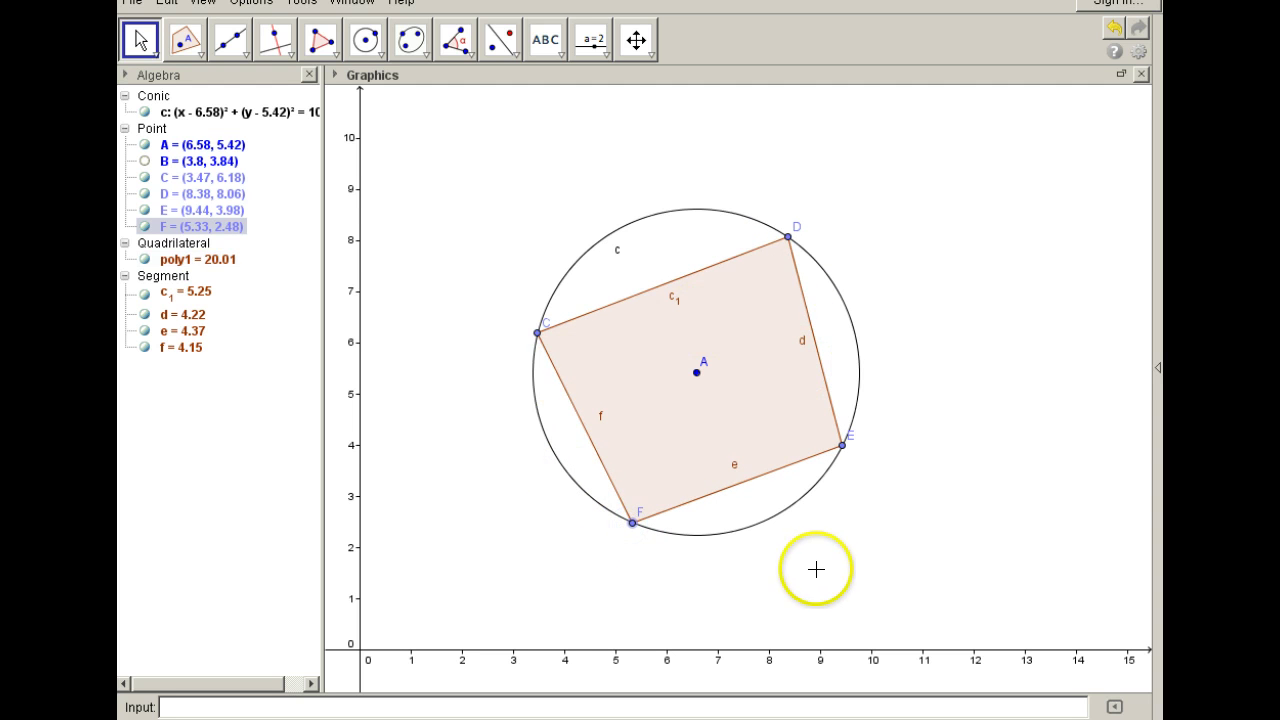
Measure the interior angles of CDEF at vertices E and F.
click(460, 42)
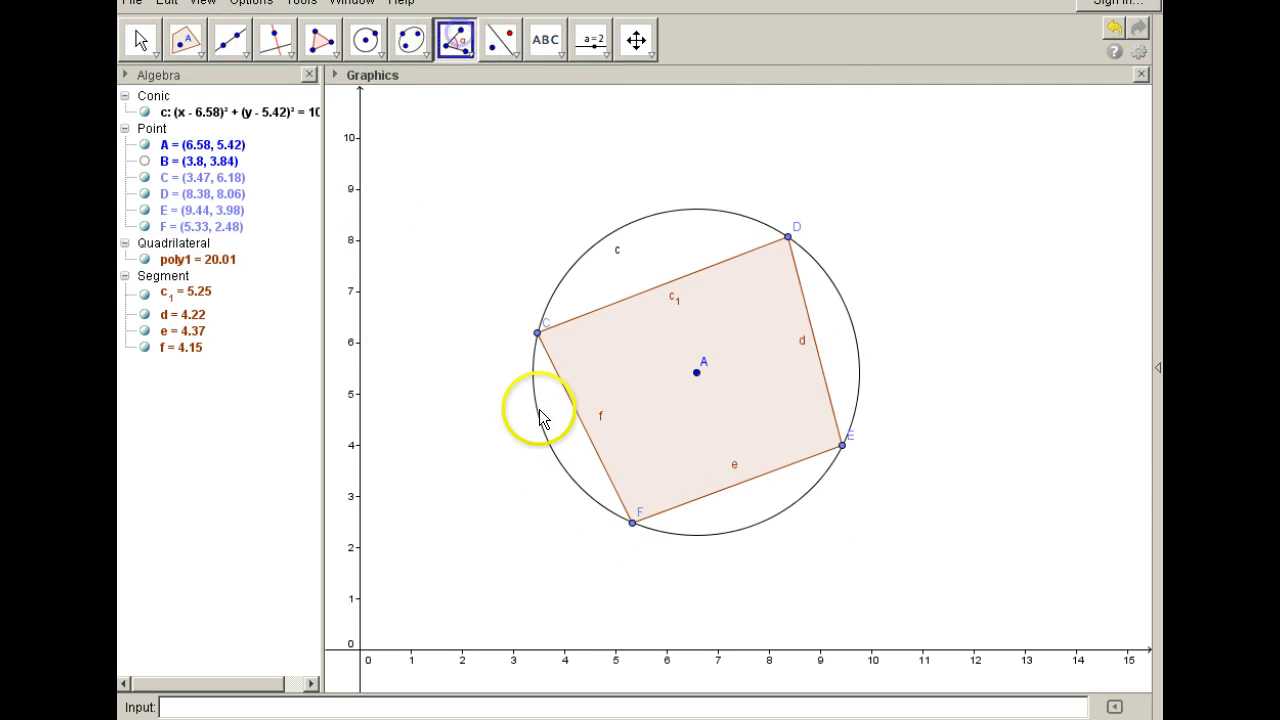
click(780, 239)
click(549, 336)
click(842, 445)
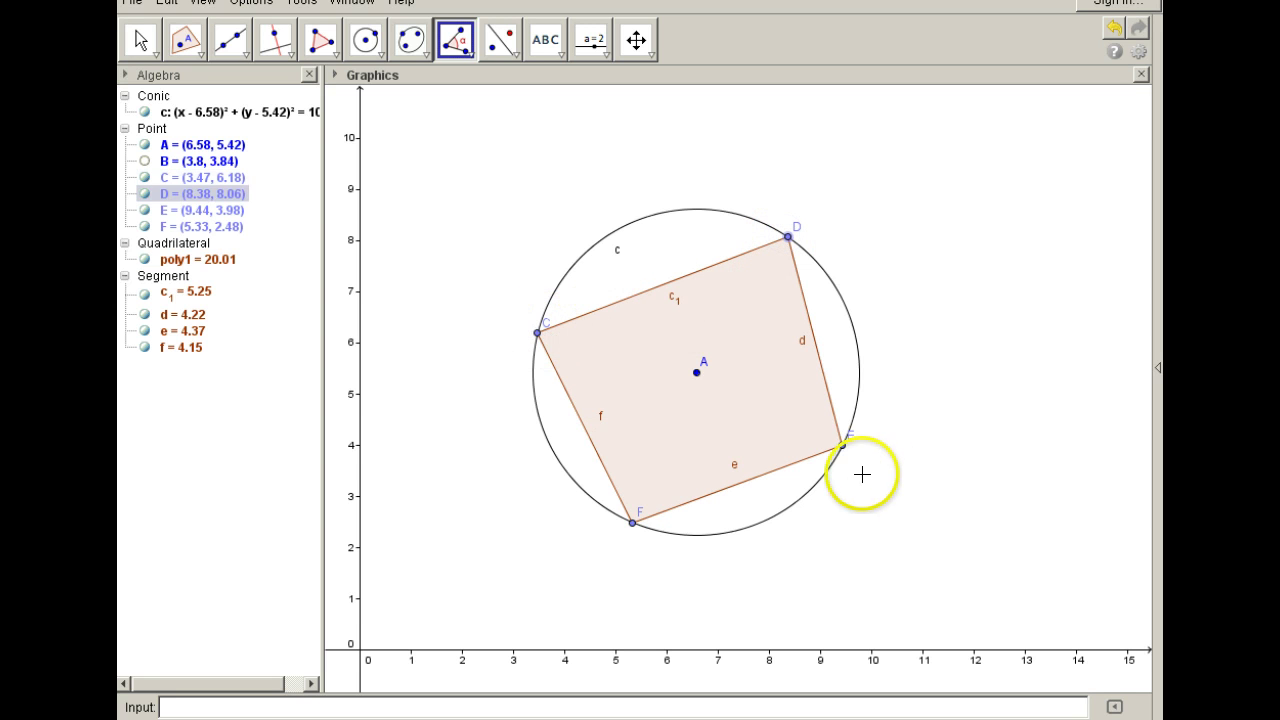
click(632, 524)
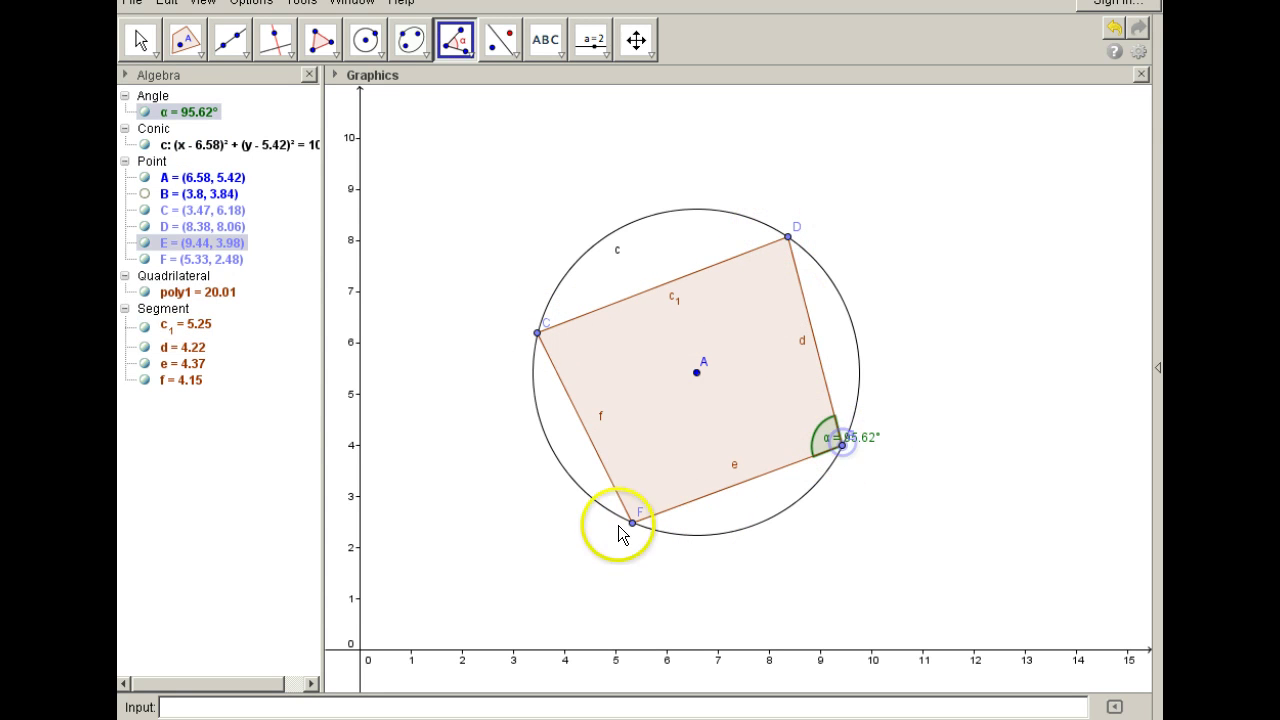
click(633, 524)
click(537, 334)
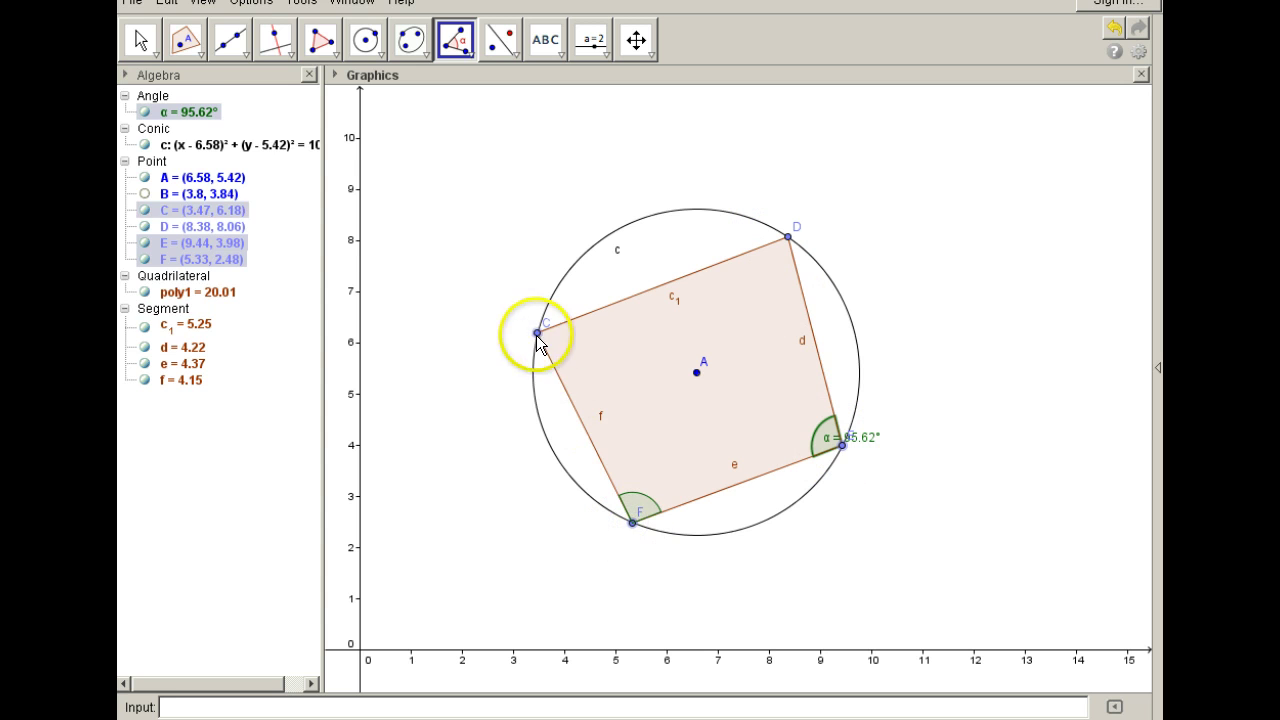
Measure the angles at C and D, giving δ = 83.55° at D.
click(633, 523)
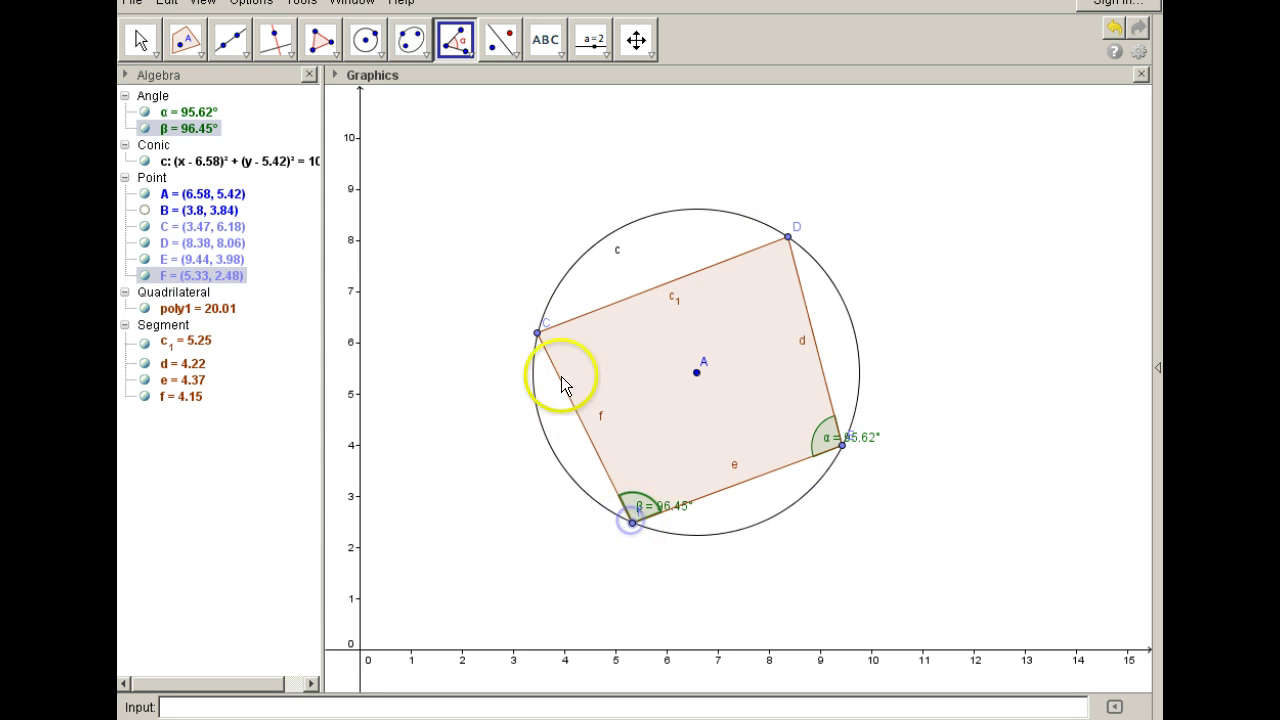
click(536, 333)
click(788, 236)
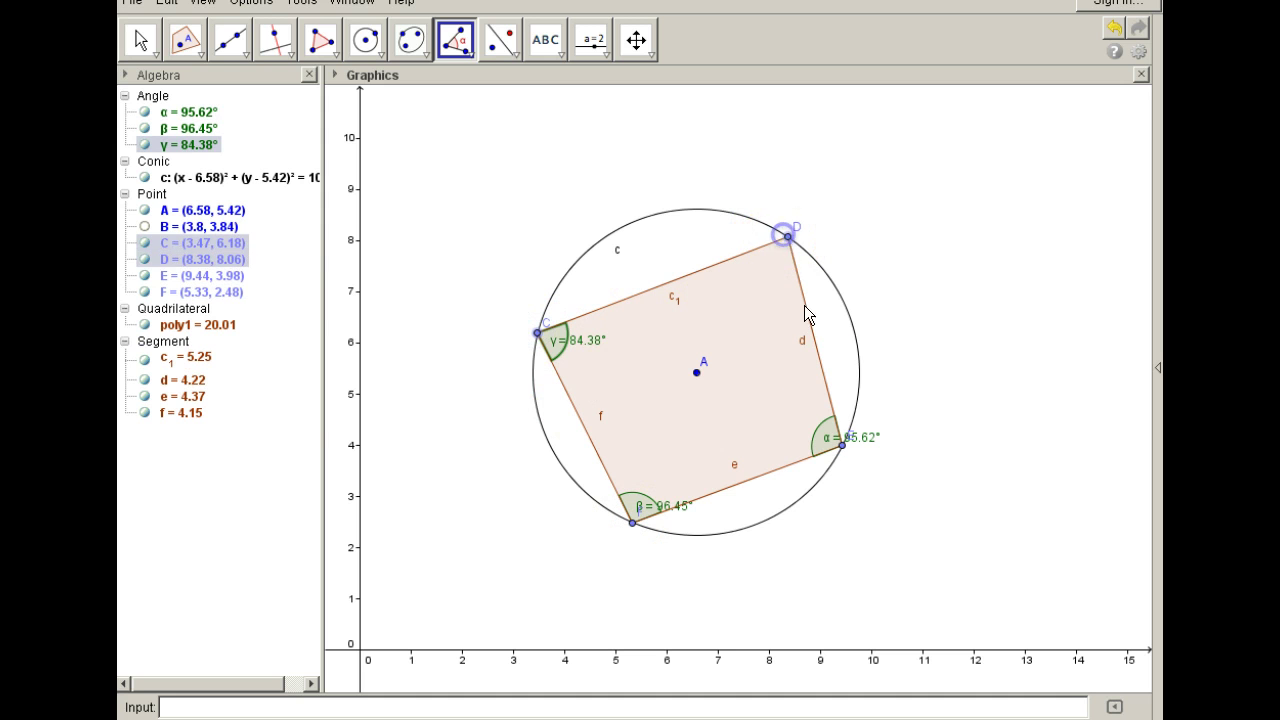
click(840, 445)
click(296, 172)
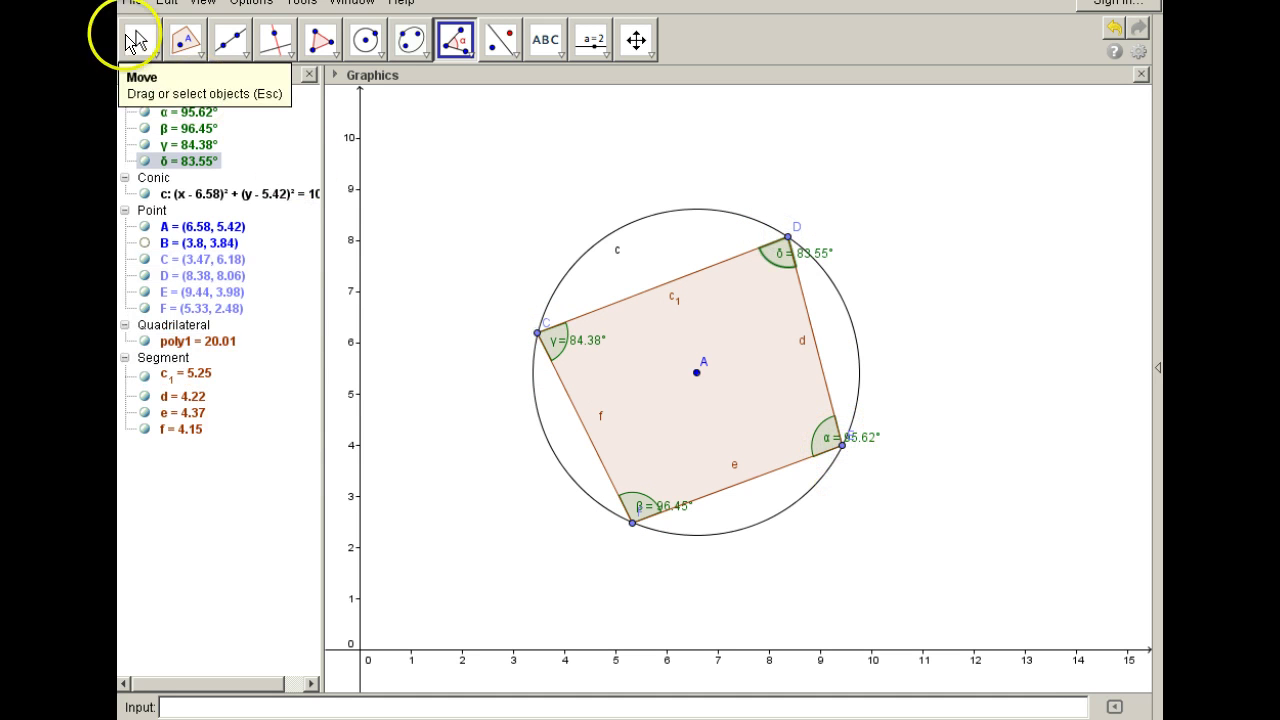
Drag the γ, δ, α and β angle labels outside the circle.
click(140, 40)
drag(566, 340, 467, 290)
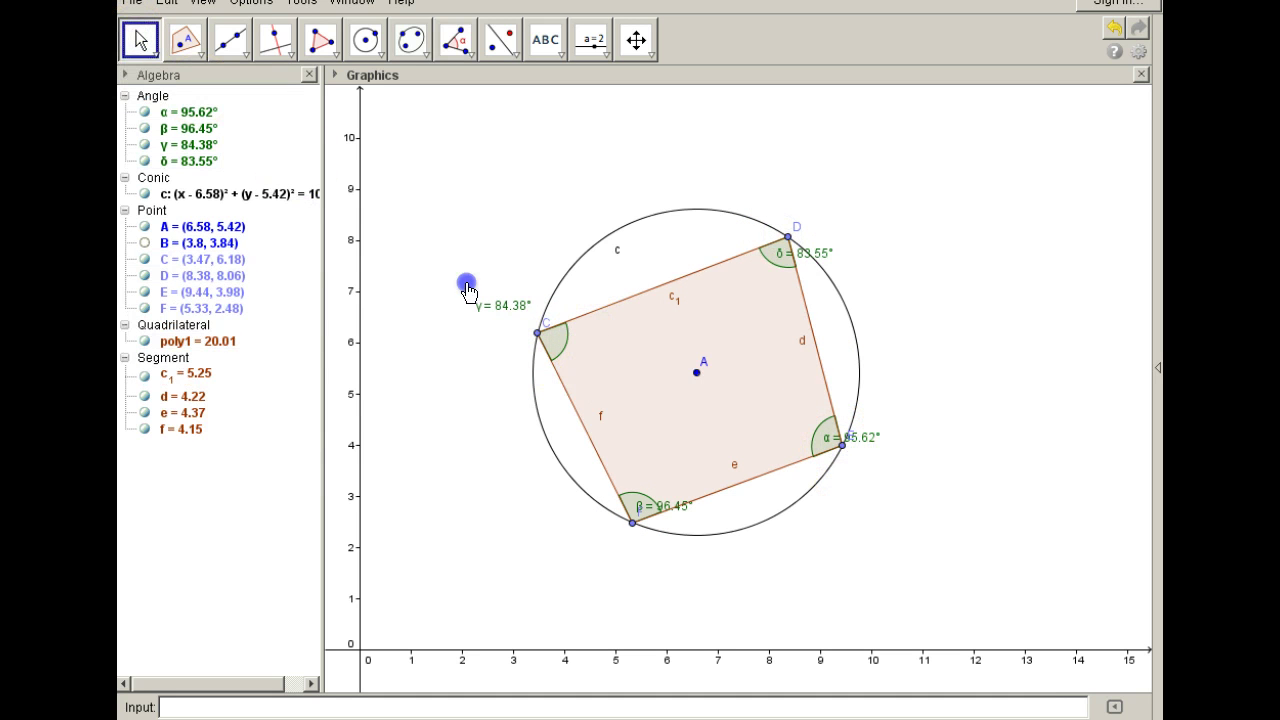
click(806, 254)
click(842, 437)
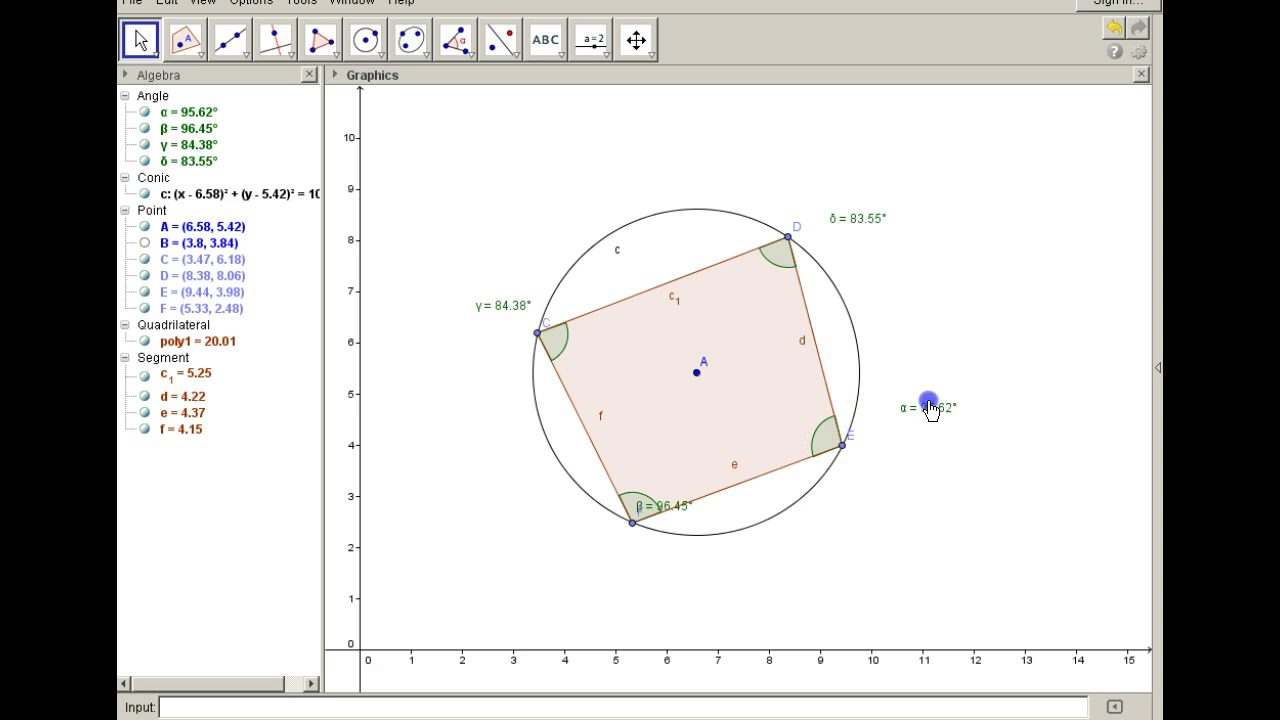
drag(631, 508, 583, 562)
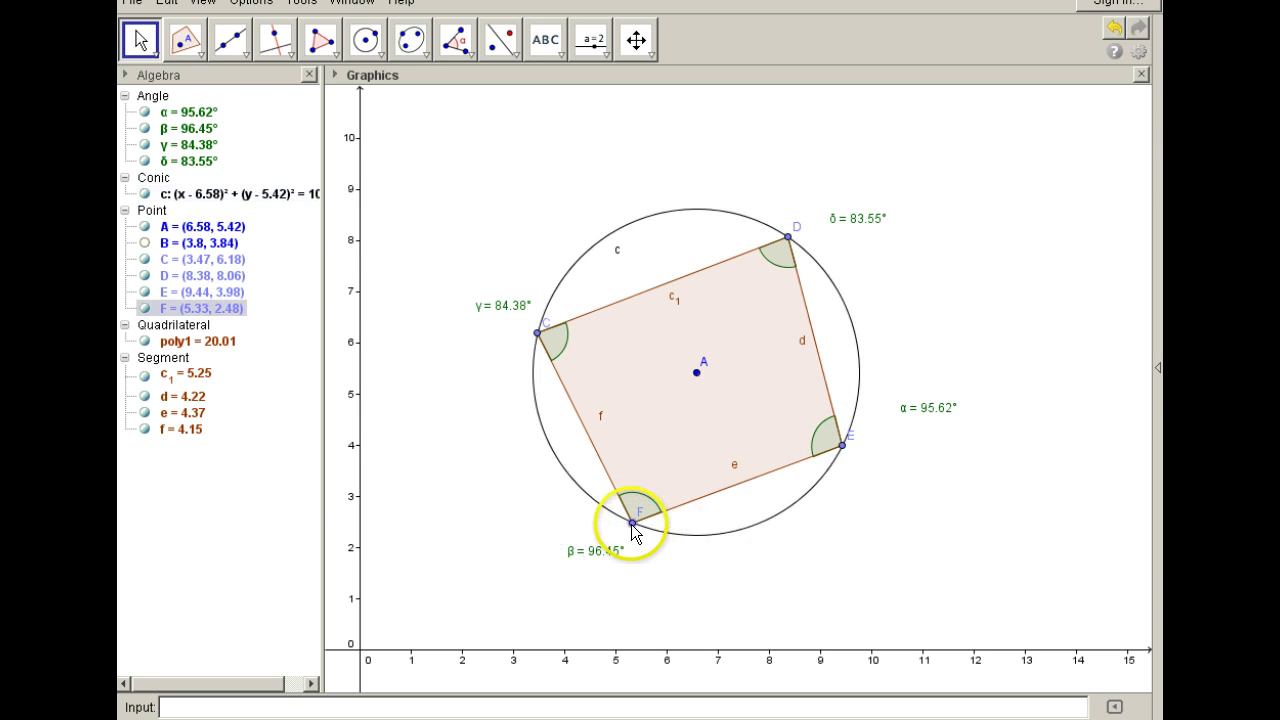
Move the C, E and F point labels clear of the angle markings.
click(140, 40)
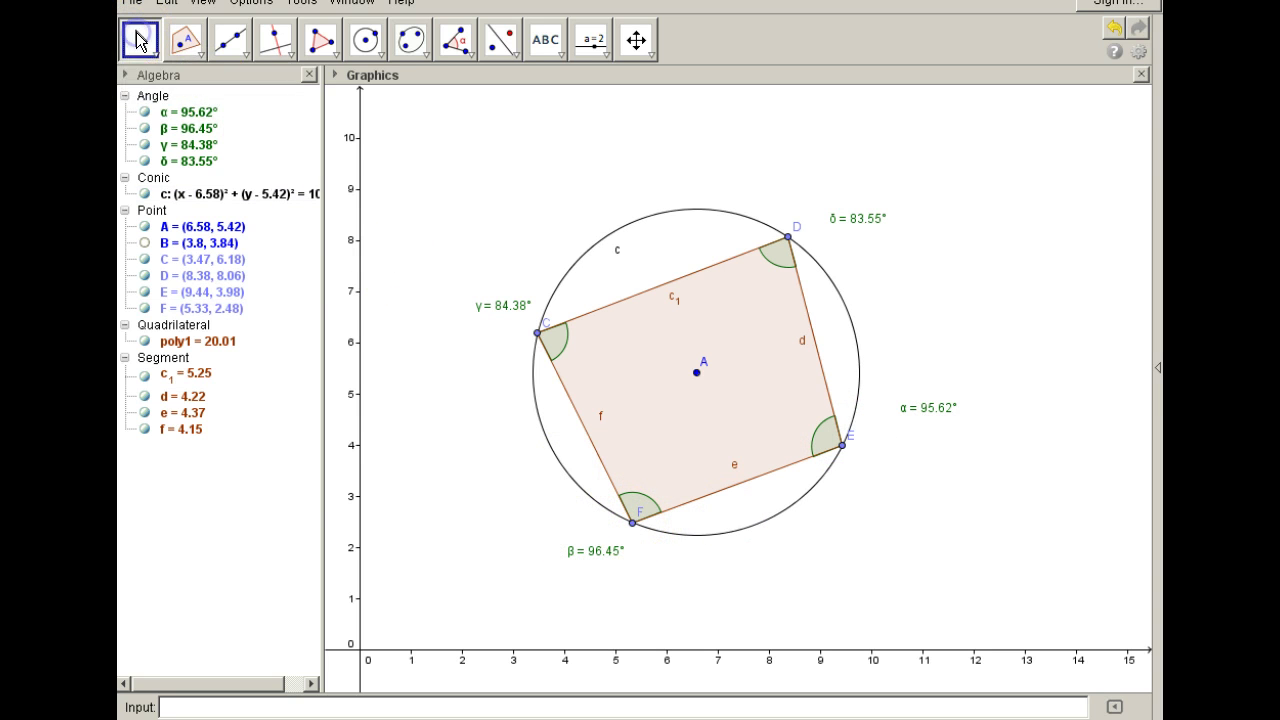
click(543, 335)
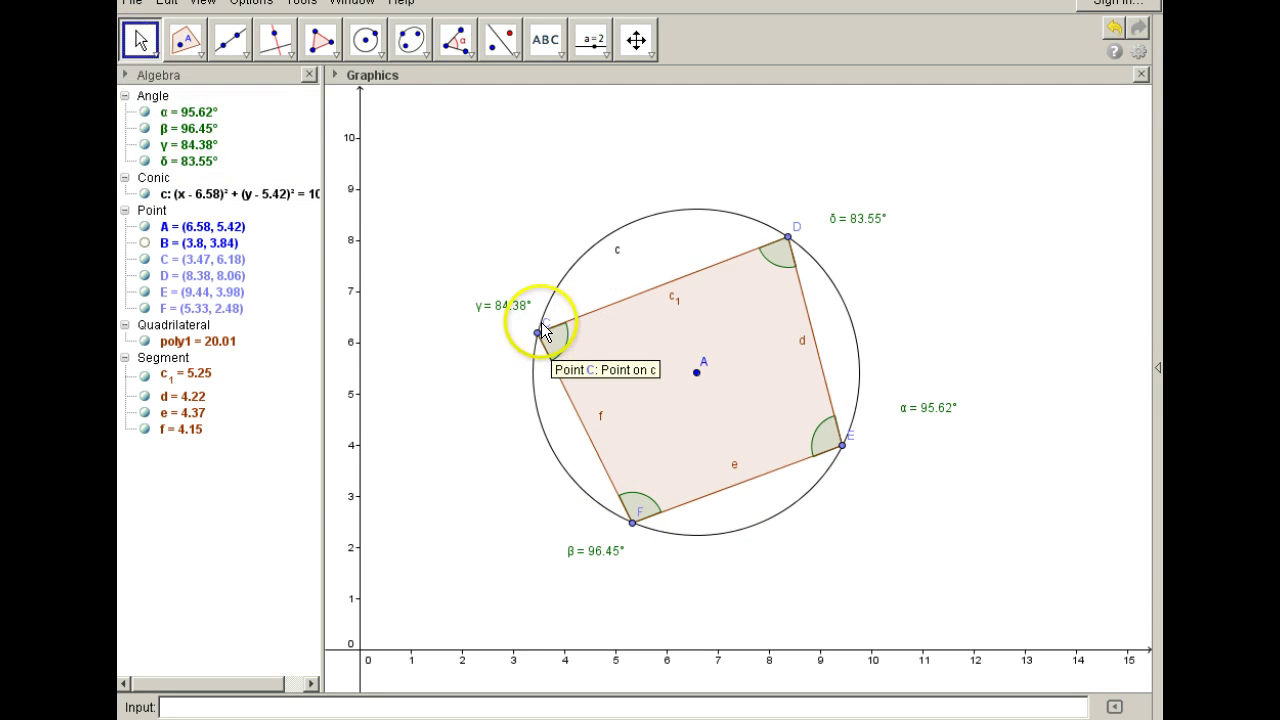
drag(543, 335, 500, 337)
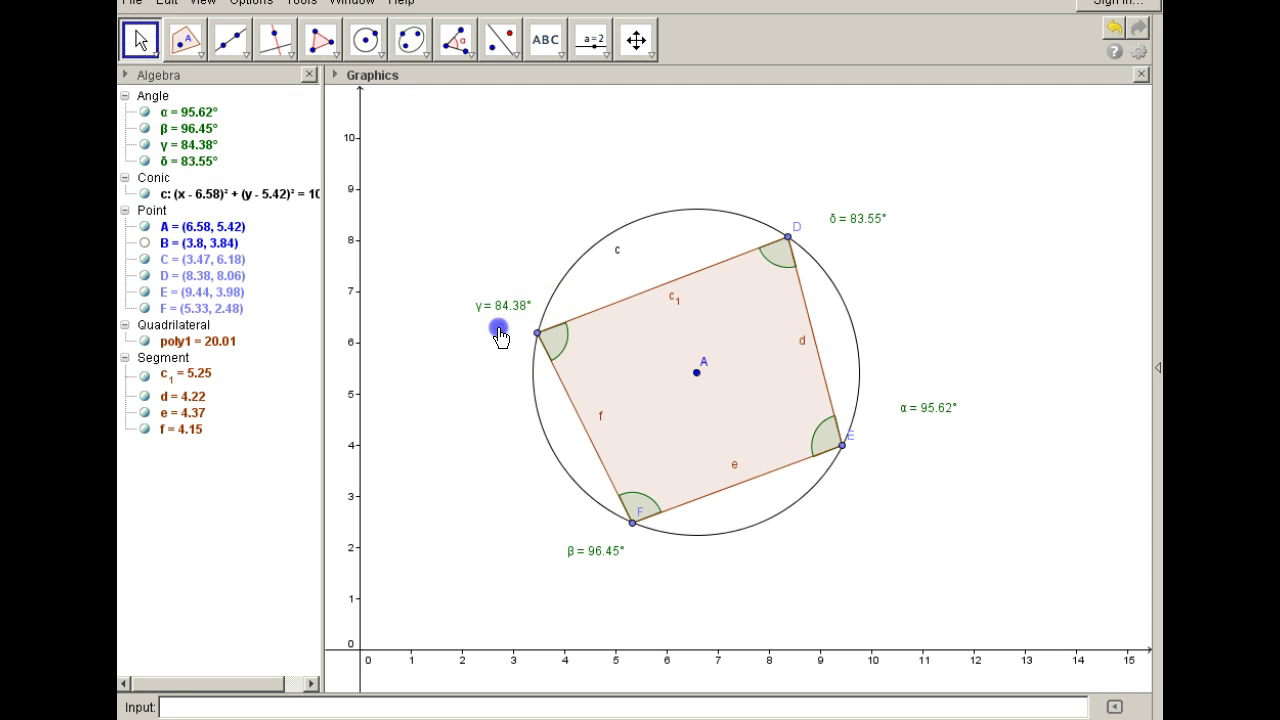
click(847, 443)
drag(641, 513, 638, 568)
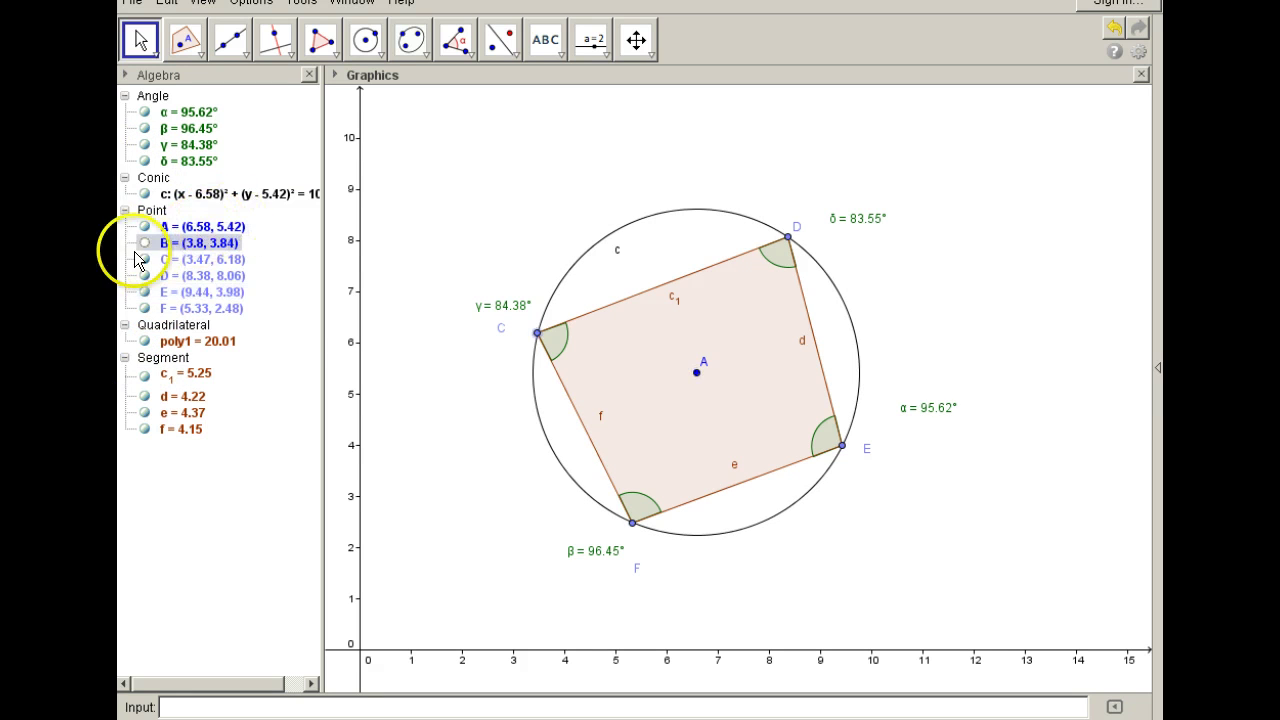
Resize the circle via B, move centre A to (4.94, 4.86), and hide B.
drag(554, 450, 509, 462)
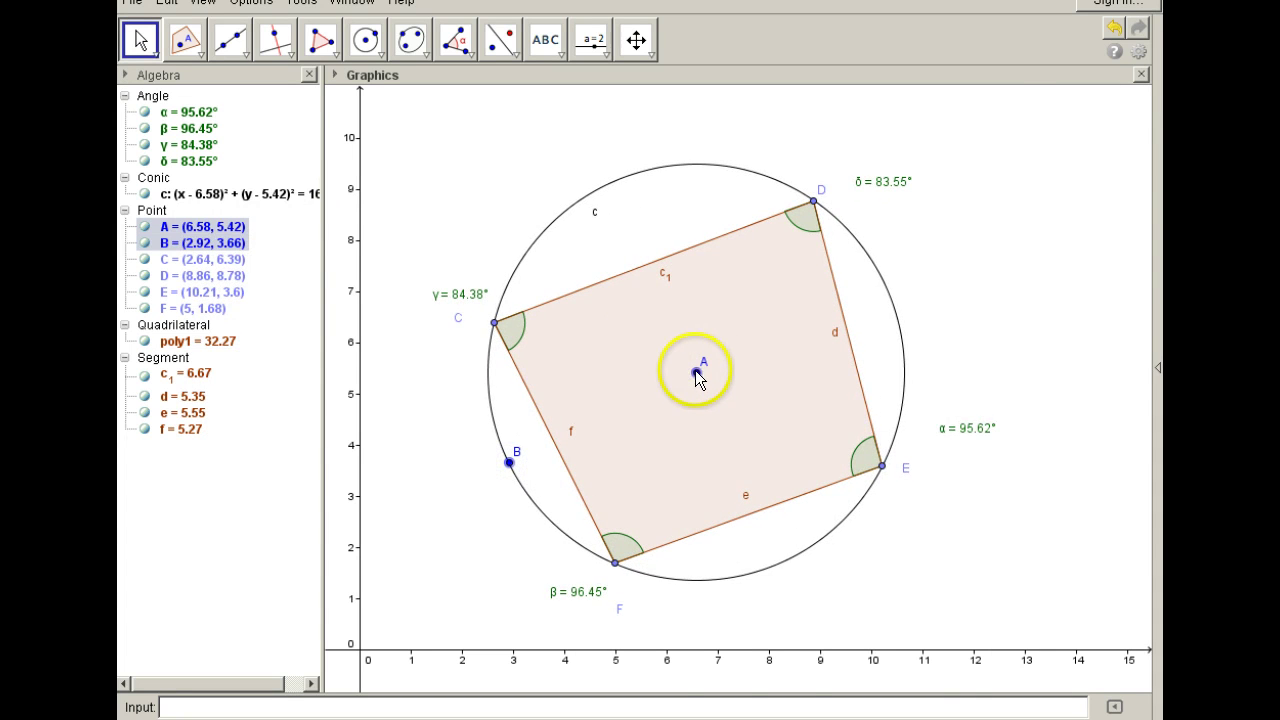
drag(697, 374, 613, 408)
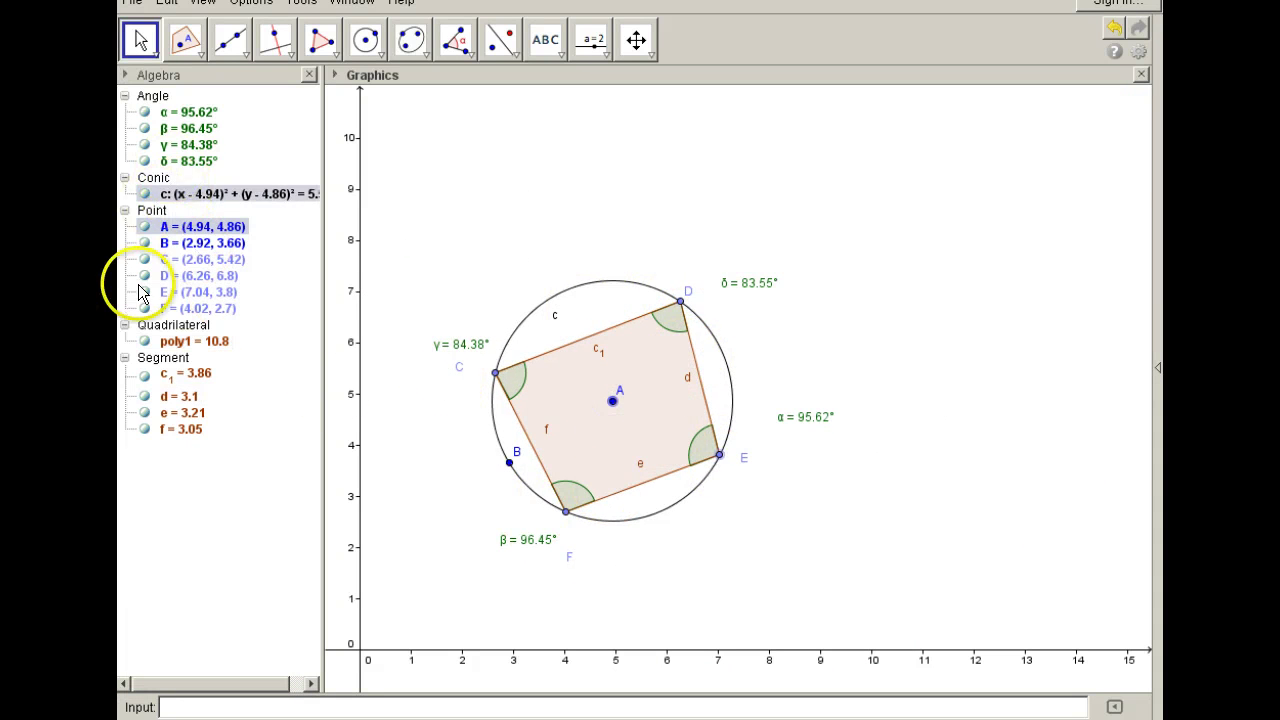
click(145, 243)
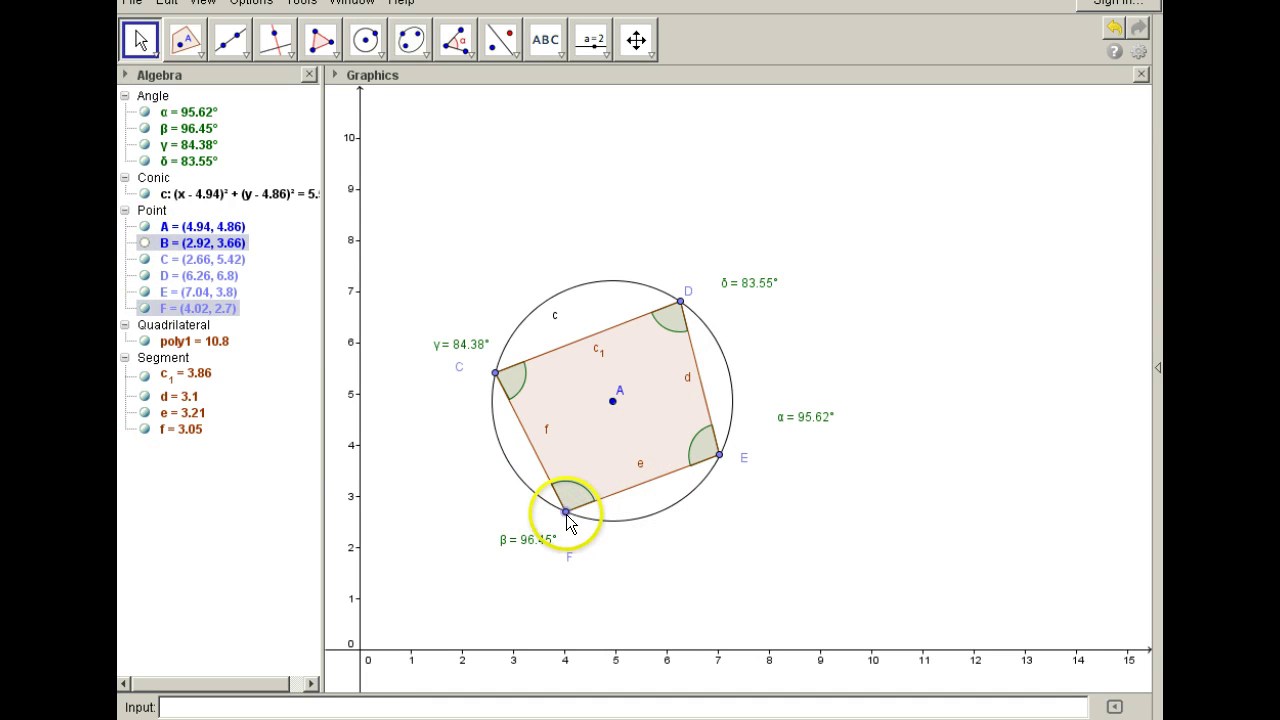
Slide F around the circle, ending at (5.29, 2.54) with α = 111.34° and γ = 68.66°.
drag(568, 515, 523, 569)
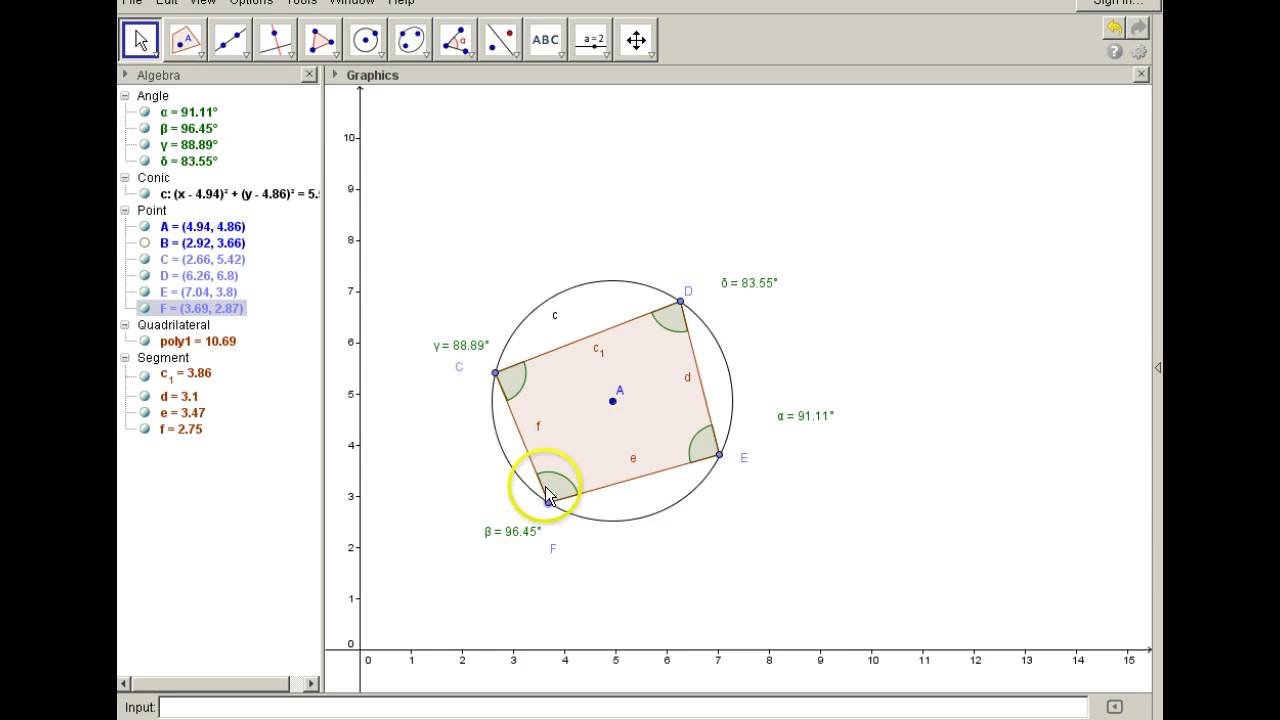
drag(548, 503, 500, 441)
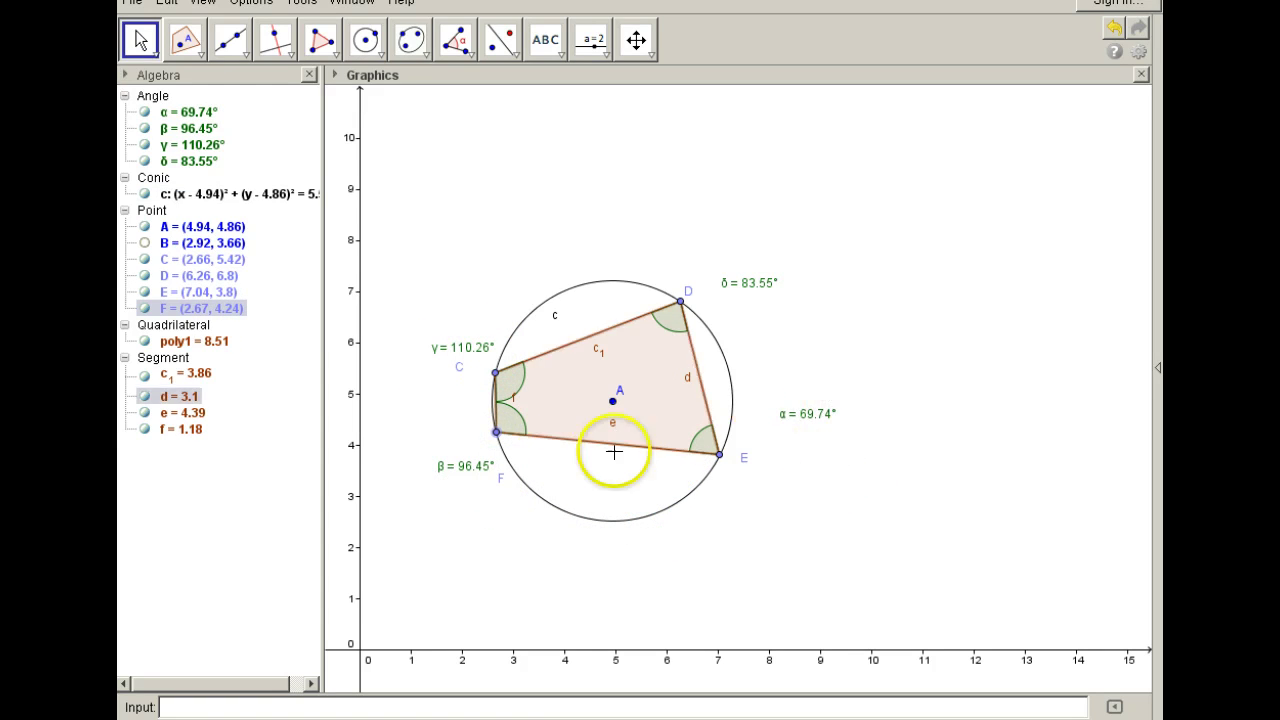
drag(493, 437, 667, 551)
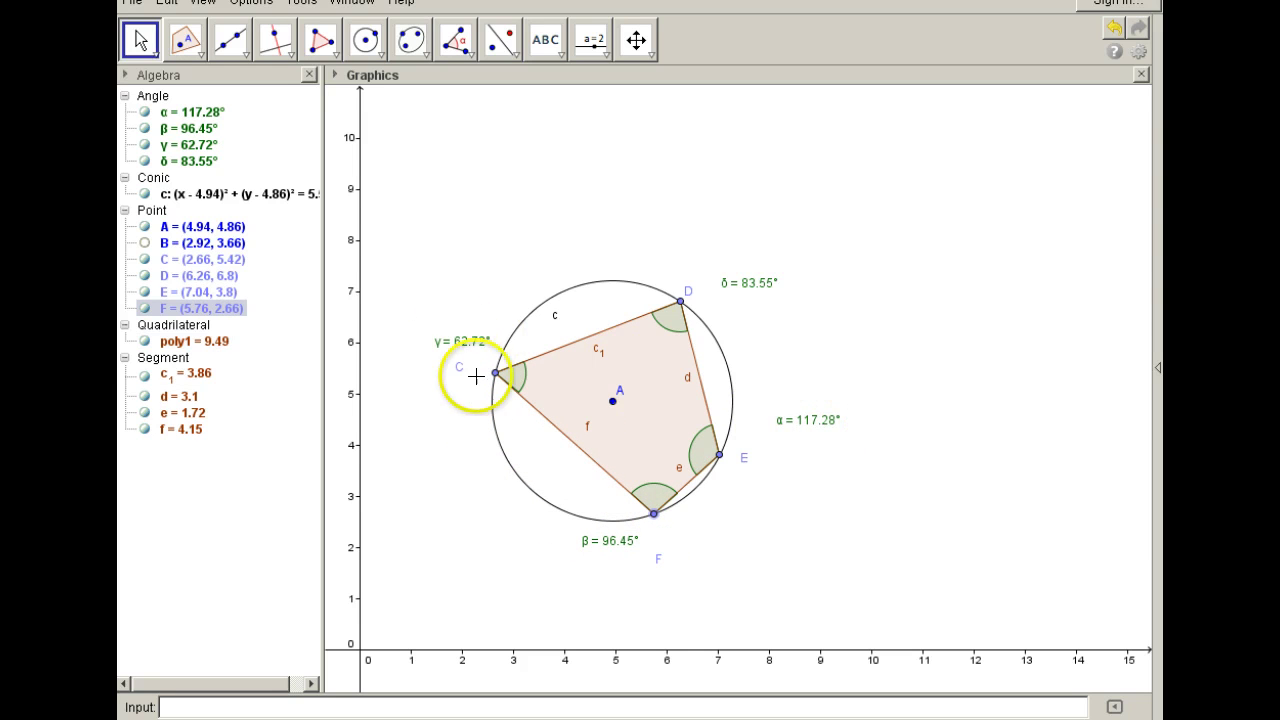
drag(654, 521, 606, 521)
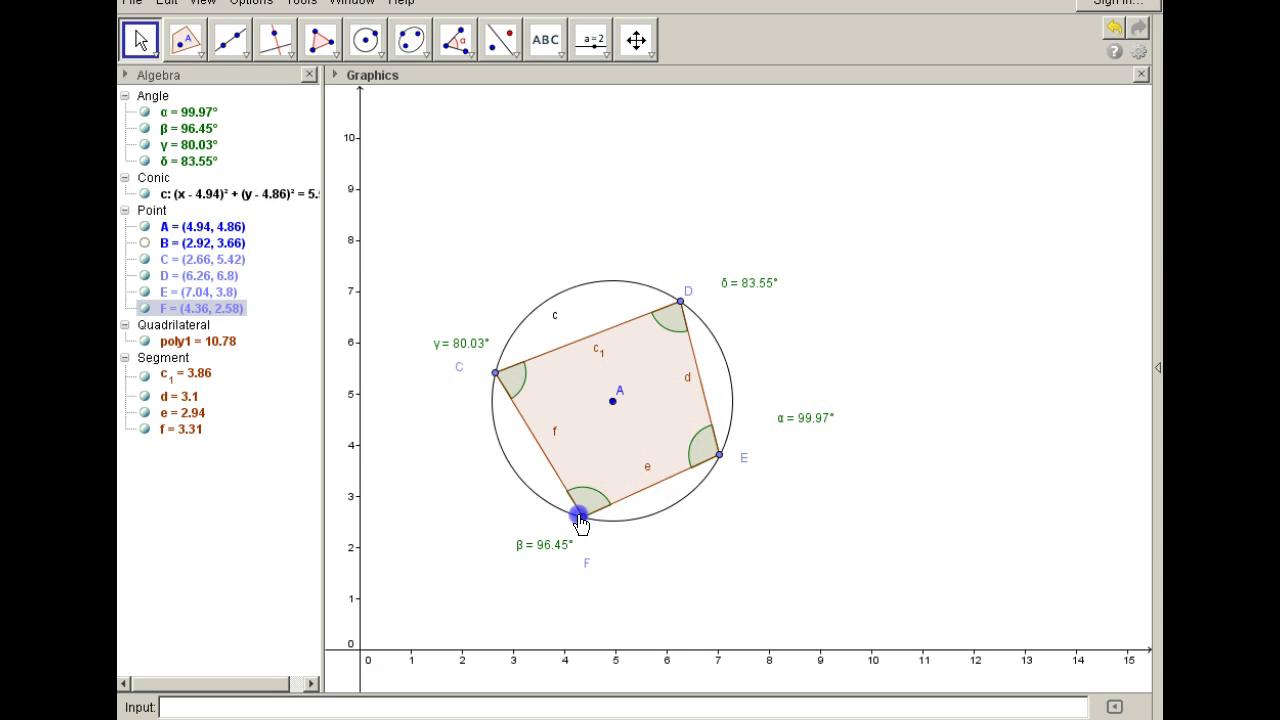
drag(580, 520, 496, 455)
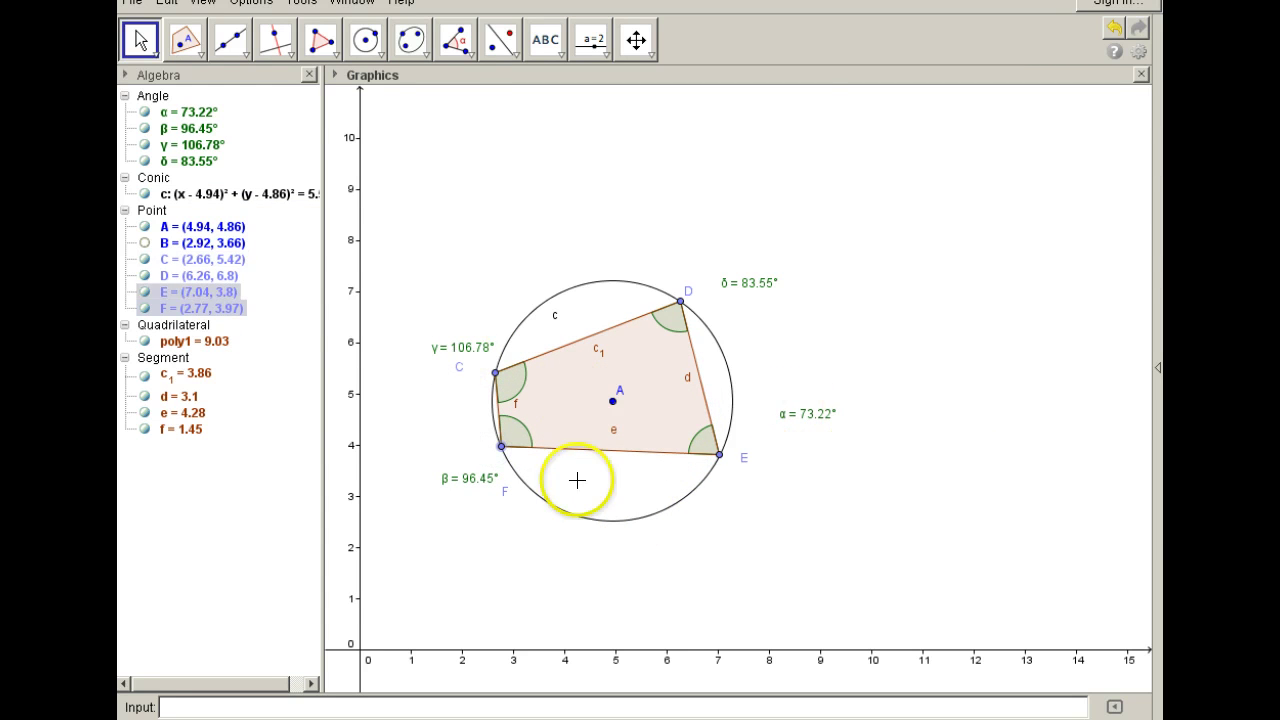
drag(506, 445, 634, 543)
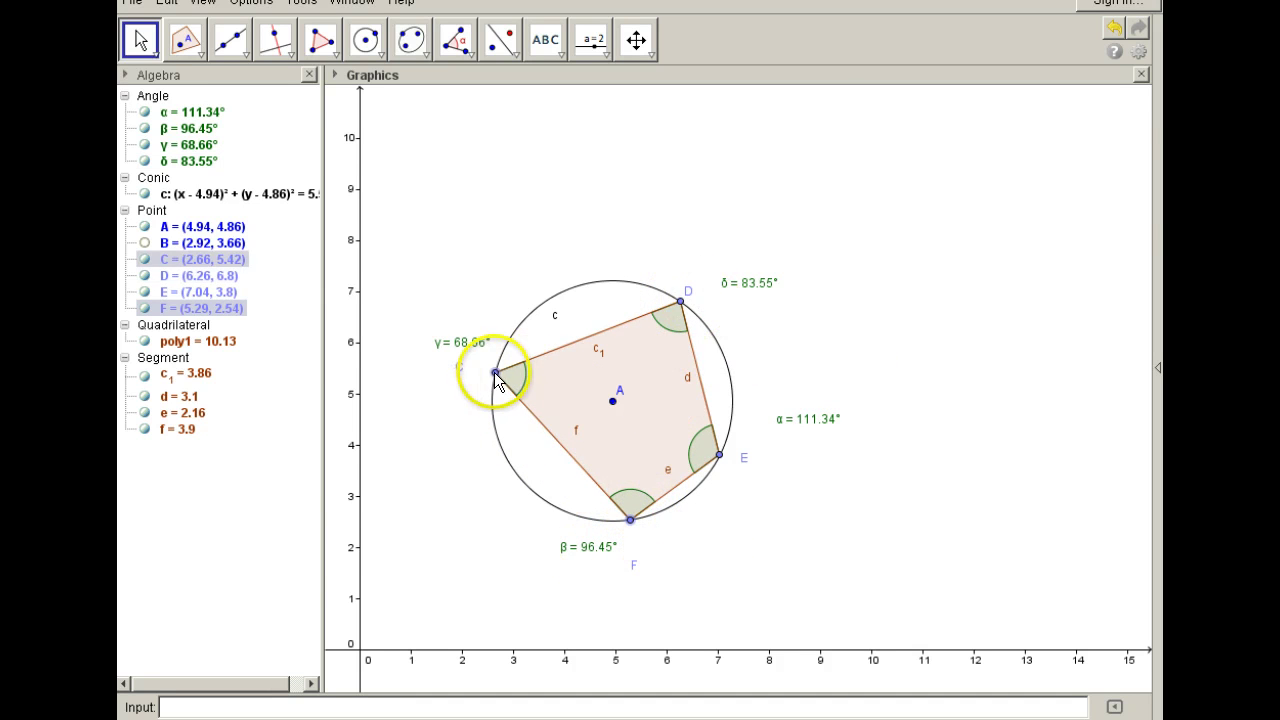
Drag C, D and E to give α = 94.92°, β = 92.78°, γ = 85.08°, δ = 87.22°.
drag(495, 373, 538, 515)
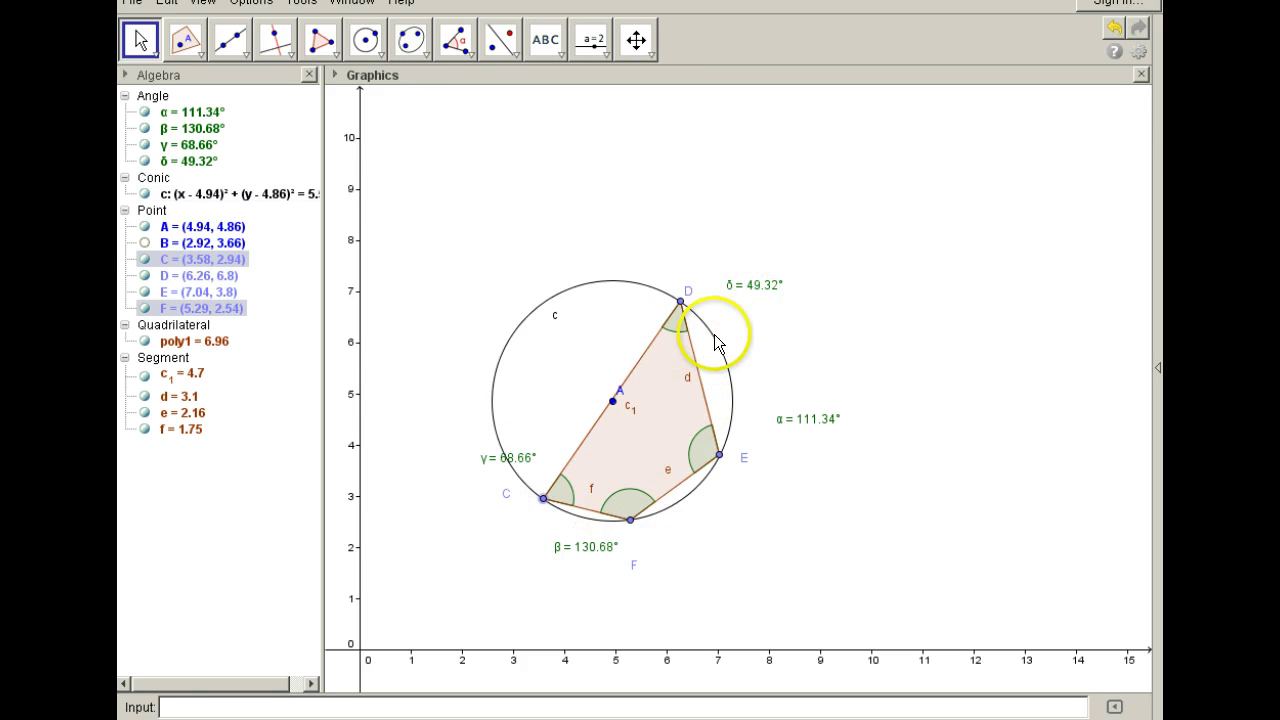
drag(543, 507, 507, 344)
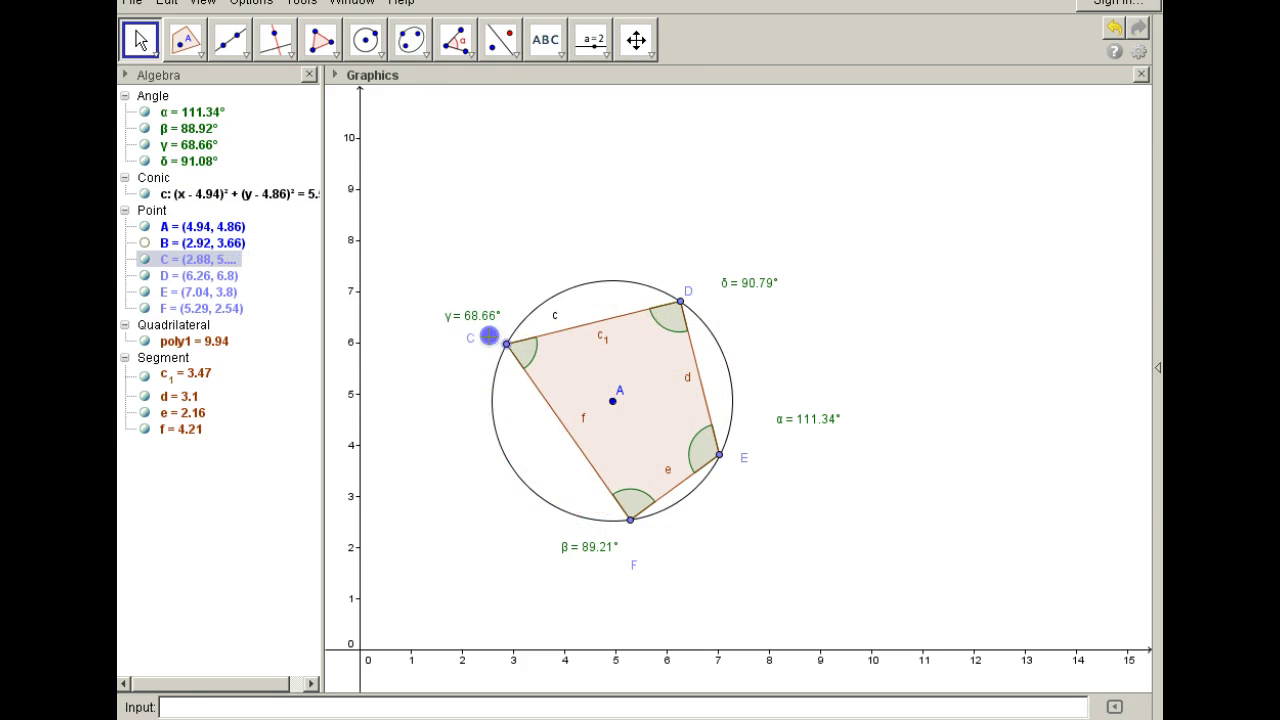
mouse_move(719, 455)
mouse_down()
mouse_move(733, 362)
mouse_move(731, 437)
mouse_up()
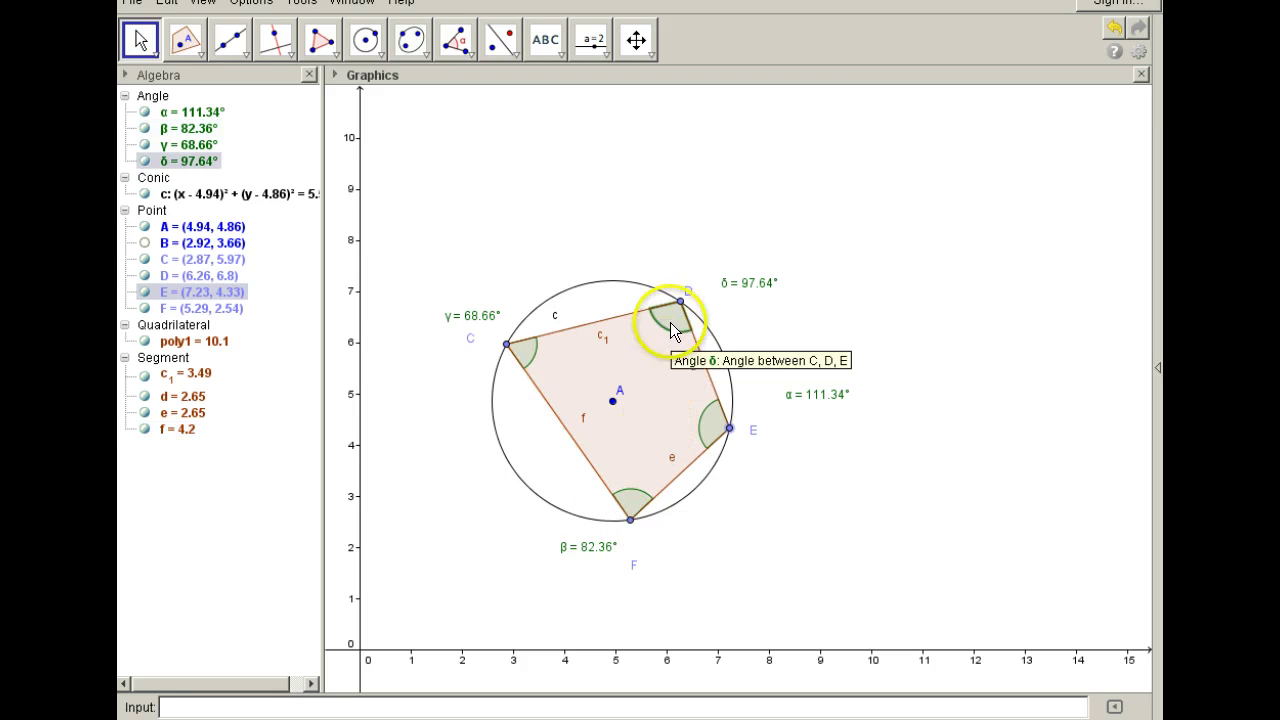
drag(507, 346, 497, 426)
drag(681, 301, 615, 279)
click(727, 429)
drag(727, 429, 742, 394)
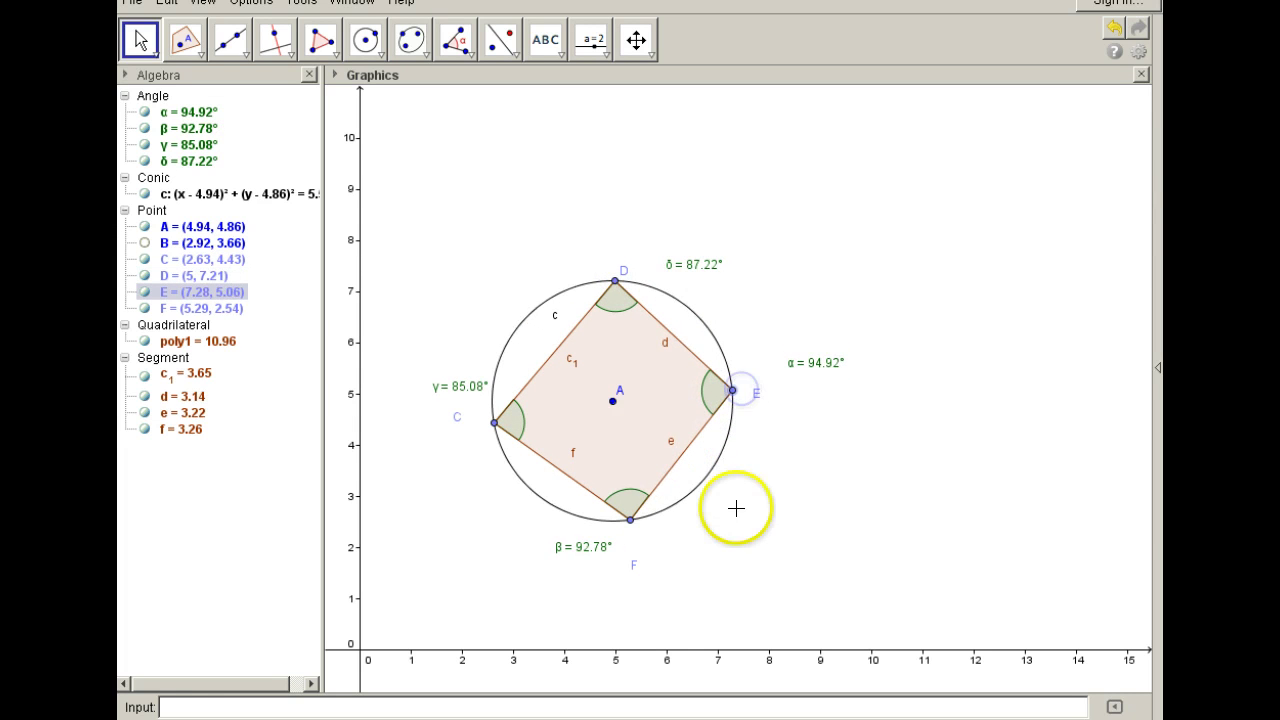